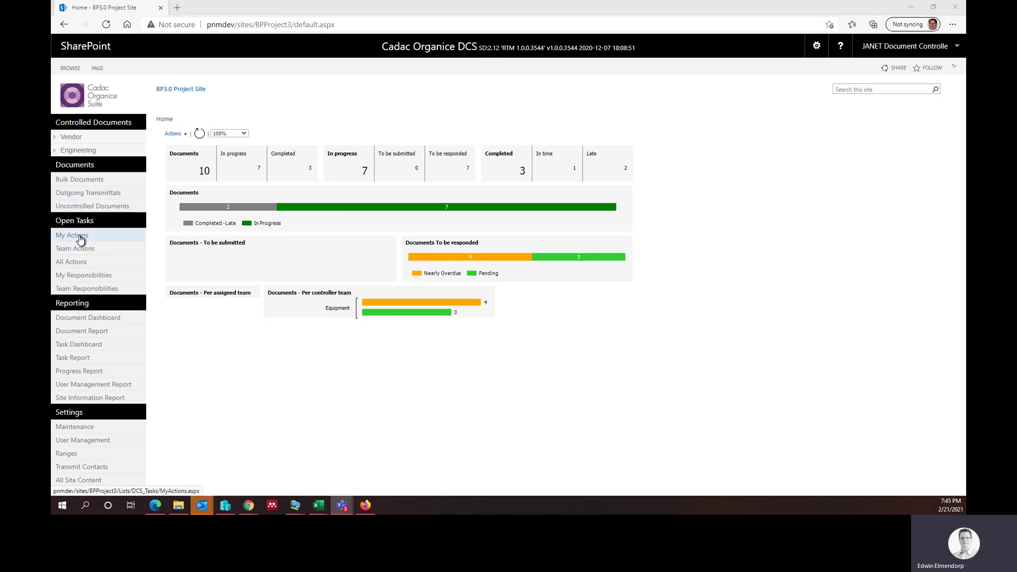
- Open the team actions list and sort its tasks by document name in ascending order
{"action": "left_click", "coordinate": [80, 239]}
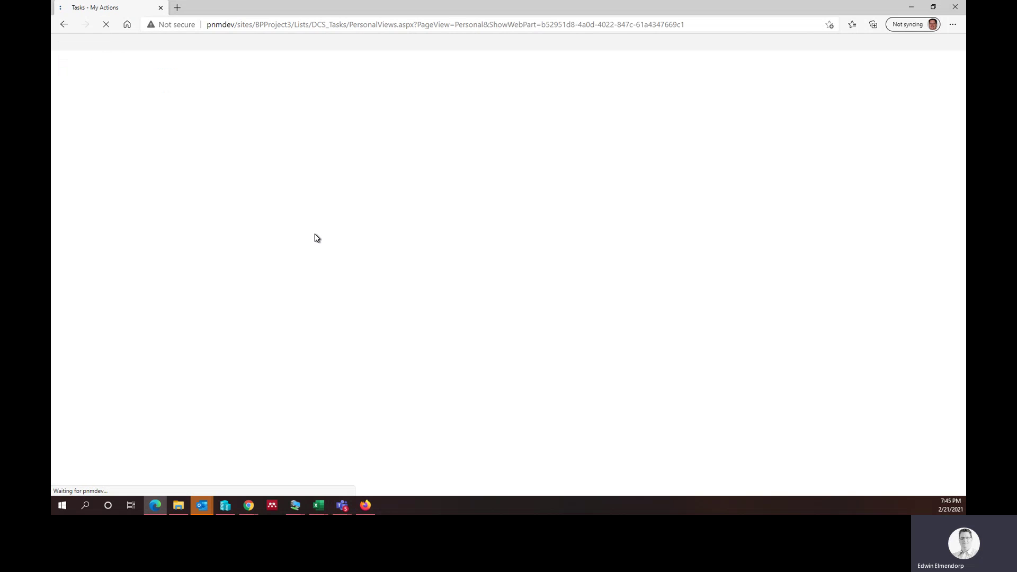
{"action": "left_click", "coordinate": [75, 261]}
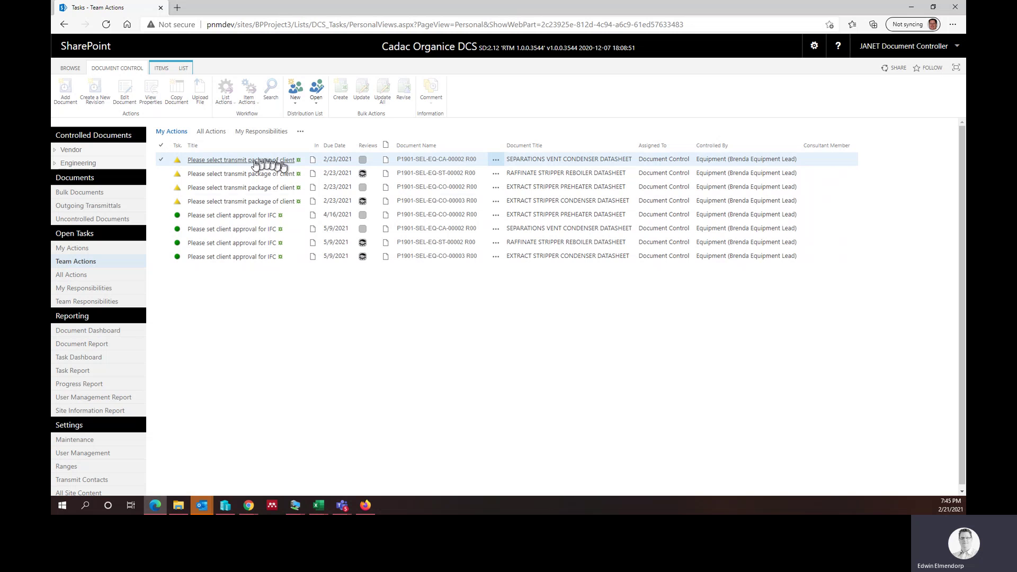
{"action": "left_click", "coordinate": [223, 188]}
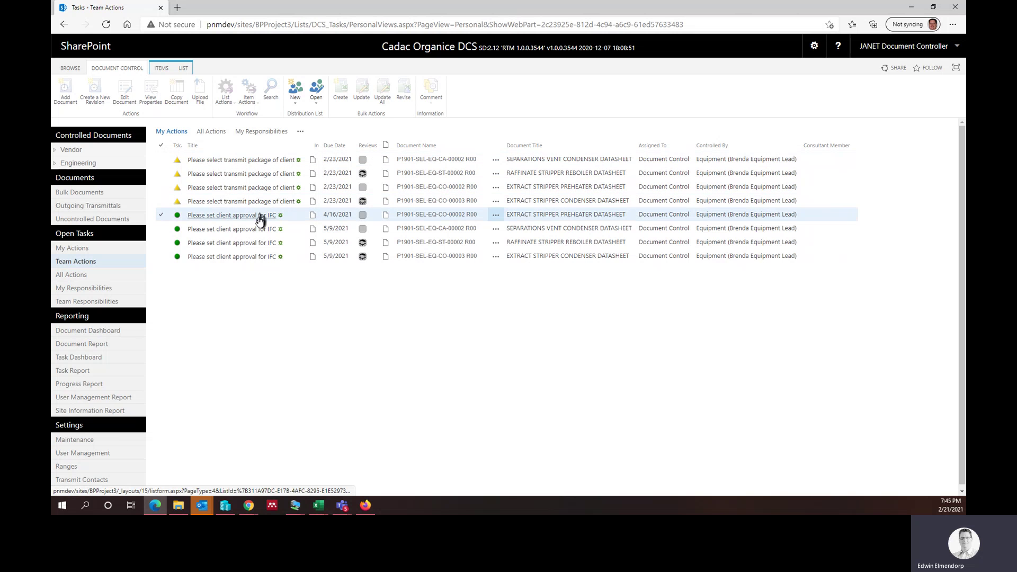
{"action": "left_click", "coordinate": [242, 255]}
{"action": "left_click", "coordinate": [243, 217]}
{"action": "left_click", "coordinate": [482, 146]}
{"action": "left_click", "coordinate": [399, 161]}
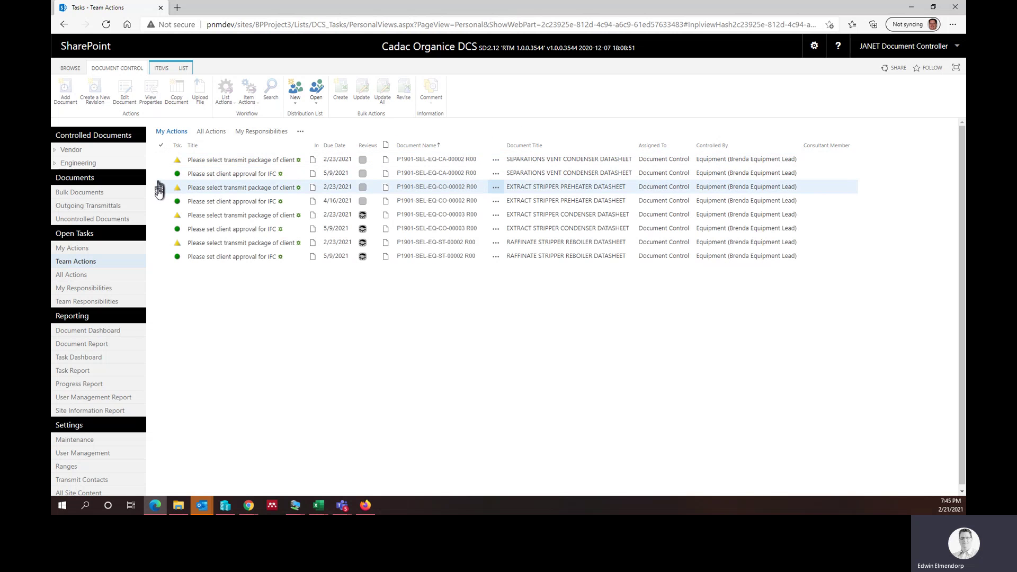
- Examine the two Separations Vent Condenser datasheet tasks and the workflow actions available for its client approval task
{"action": "left_click", "coordinate": [161, 159]}
{"action": "left_click", "coordinate": [160, 173]}
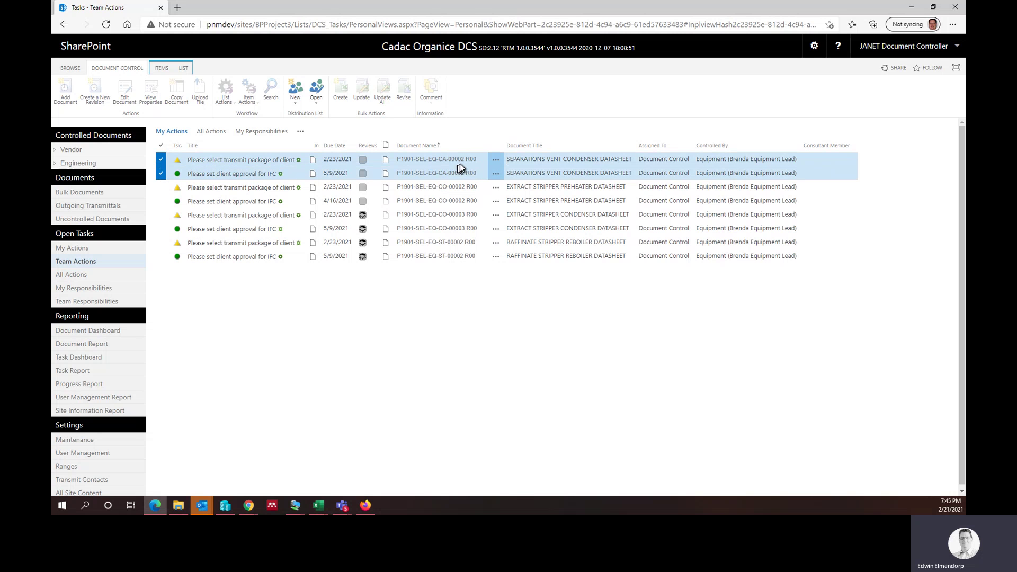
{"action": "left_click", "coordinate": [162, 162]}
{"action": "left_click", "coordinate": [164, 173]}
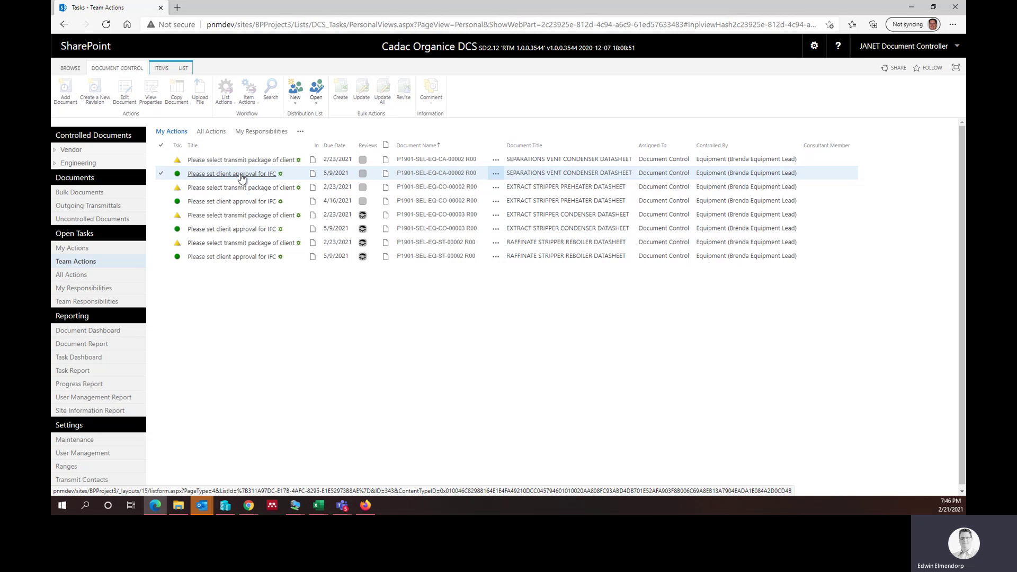
{"action": "left_click", "coordinate": [160, 174]}
{"action": "left_click", "coordinate": [221, 103]}
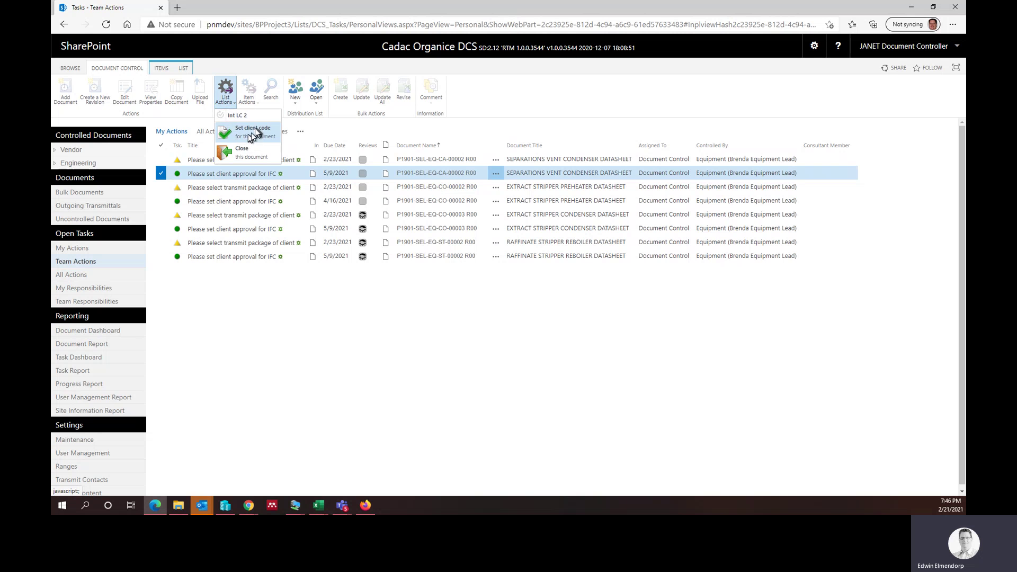
{"action": "left_click", "coordinate": [533, 135]}
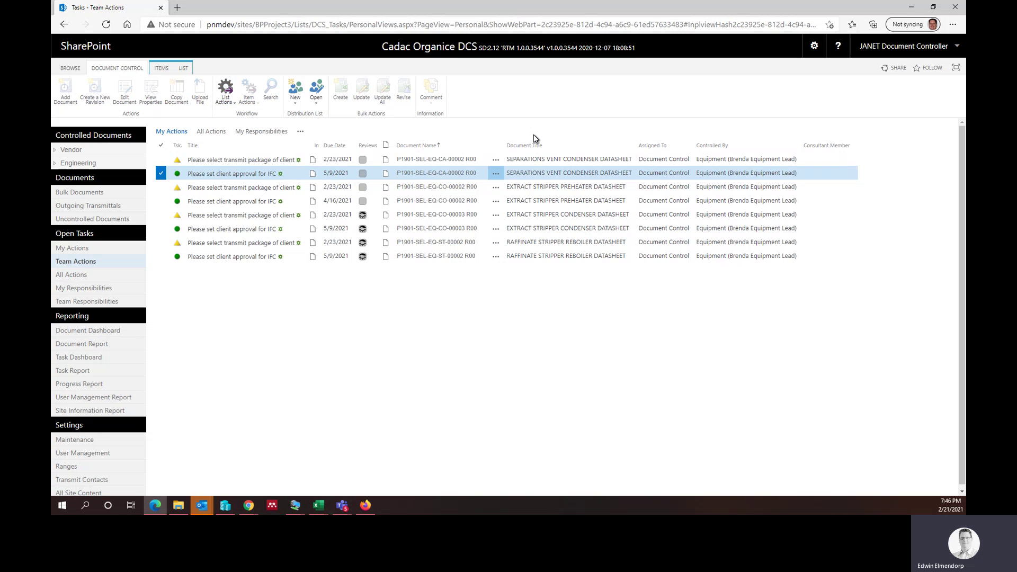
{"action": "left_click", "coordinate": [161, 173]}
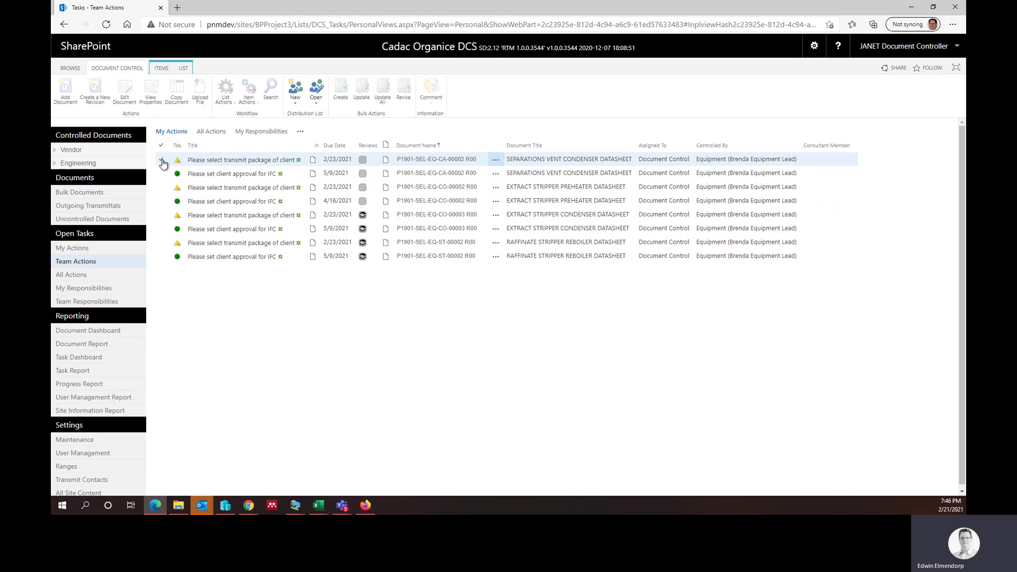
- Try to select an outgoing transmittal package for the four "Please select transmit package of client" tasks
{"action": "left_click", "coordinate": [161, 159]}
{"action": "left_click", "coordinate": [161, 187]}
{"action": "left_click", "coordinate": [160, 214]}
{"action": "left_click", "coordinate": [161, 244]}
{"action": "left_click", "coordinate": [225, 91]}
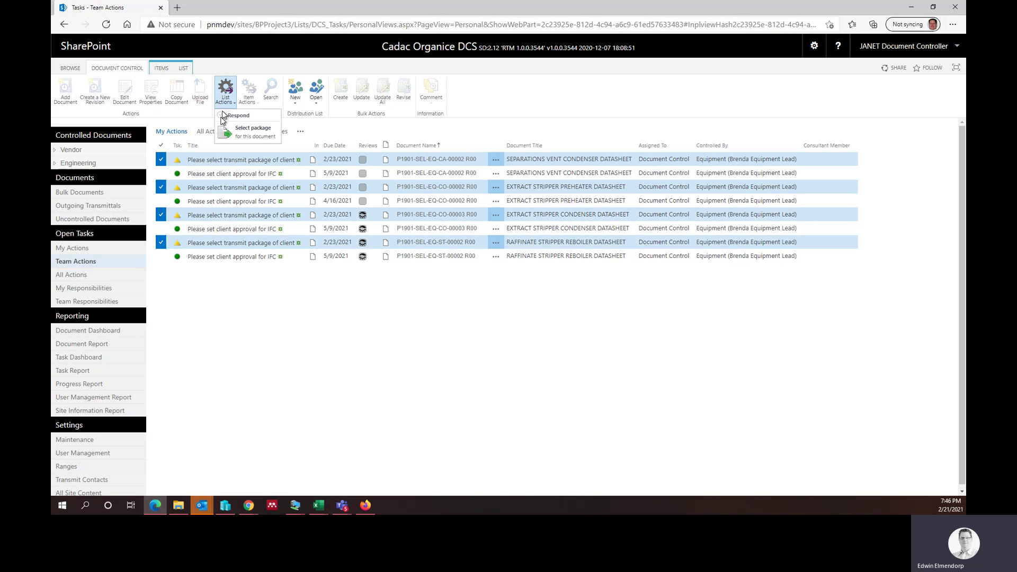
{"action": "left_click", "coordinate": [267, 137]}
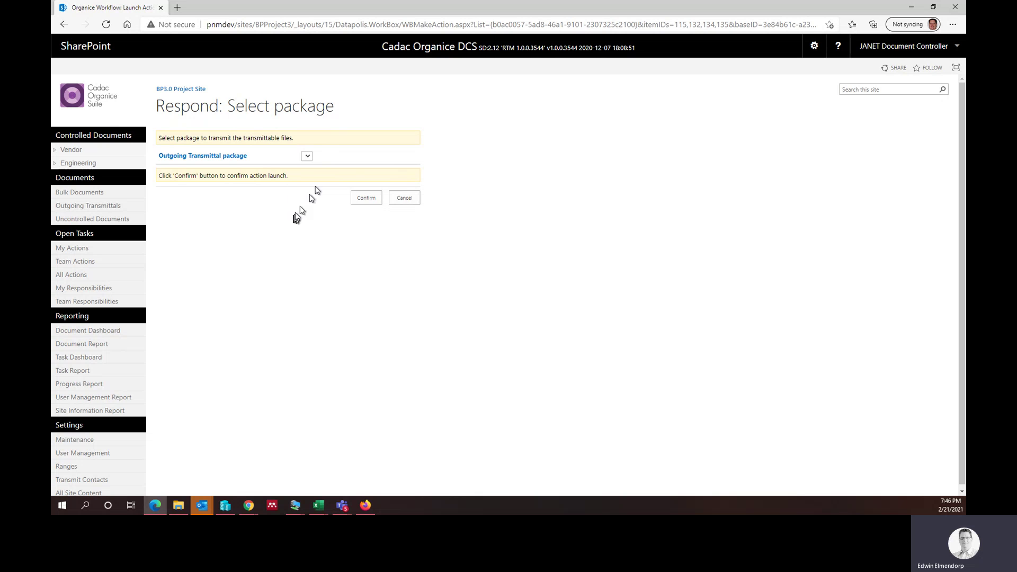
- Open the outgoing transmittals, look through all packages and return to the current packages
{"action": "left_click", "coordinate": [94, 208]}
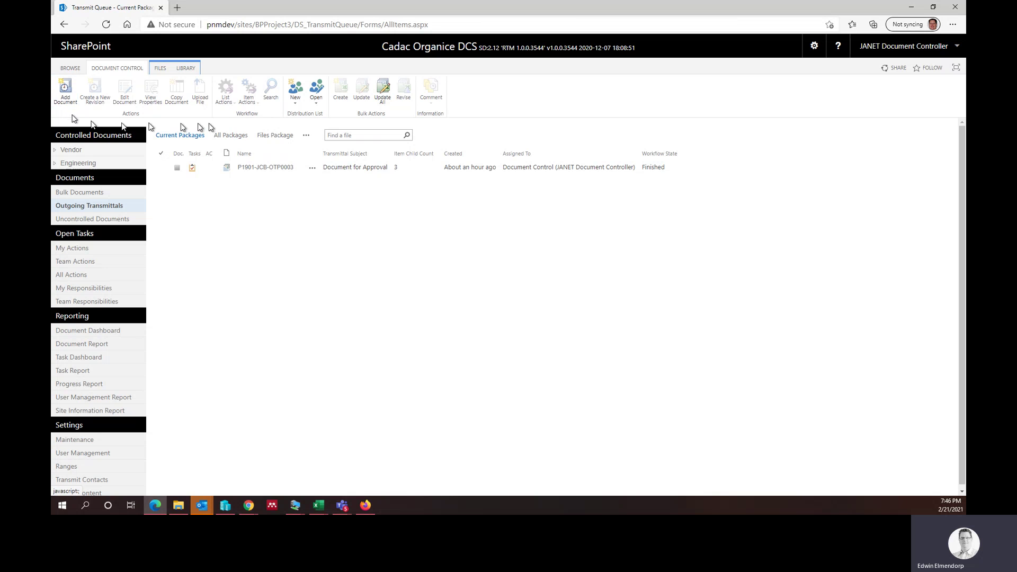
{"action": "left_click", "coordinate": [231, 137]}
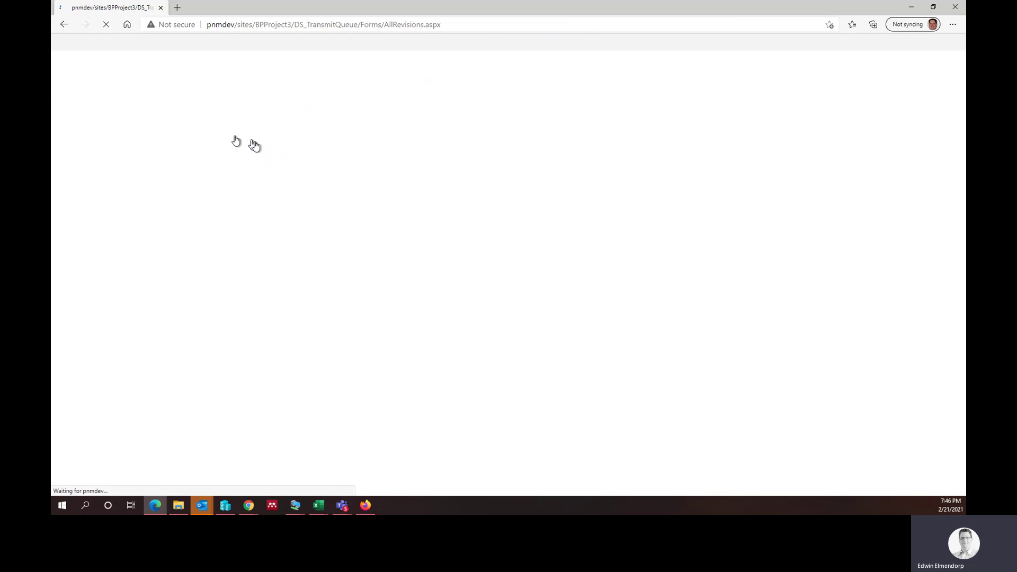
{"action": "left_click", "coordinate": [63, 24]}
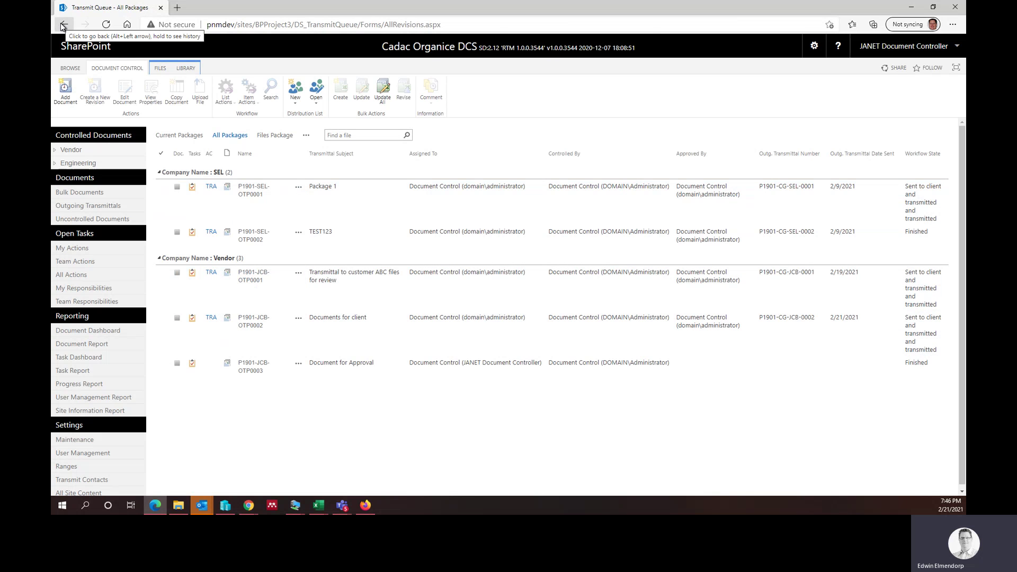
- Start a new outgoing transmittal package with subject "4 documents IFC" and transmittal text "as per your request"
{"action": "left_click", "coordinate": [66, 96]}
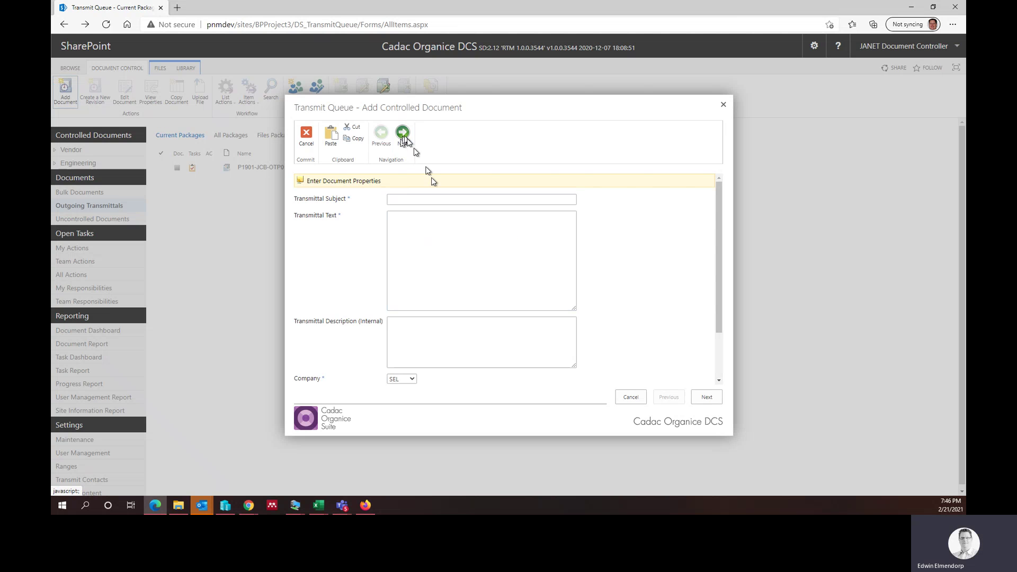
{"action": "left_click", "coordinate": [426, 199]}
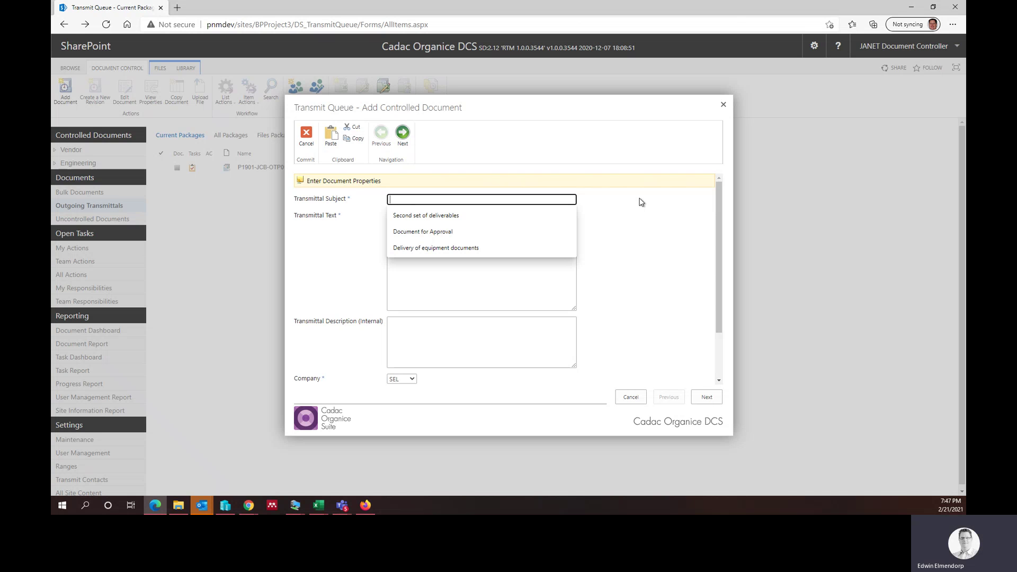
{"action": "key", "text": "Escape"}
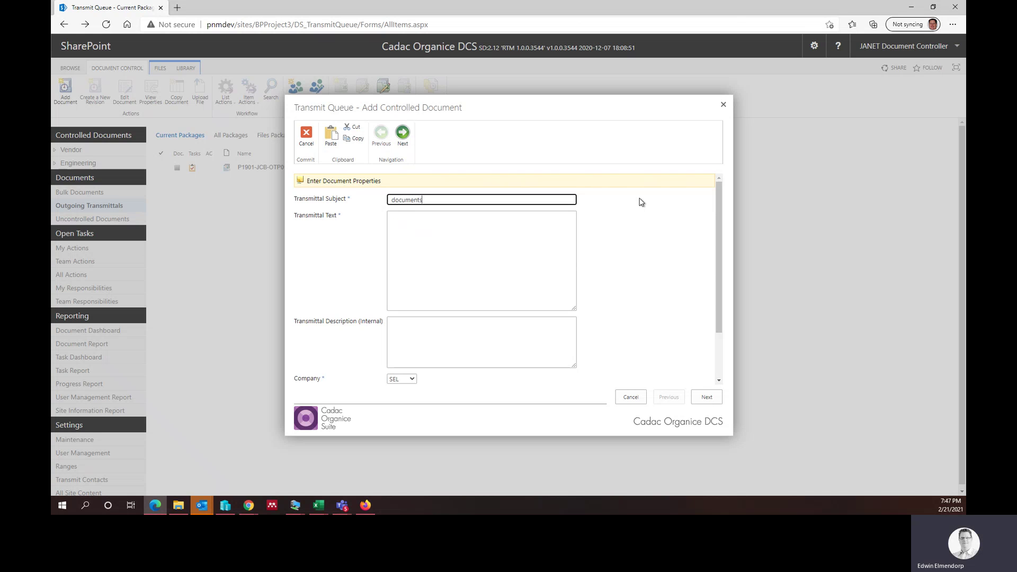
{"action": "type", "text": "documents IFC"}
{"action": "key", "text": "Tab"}
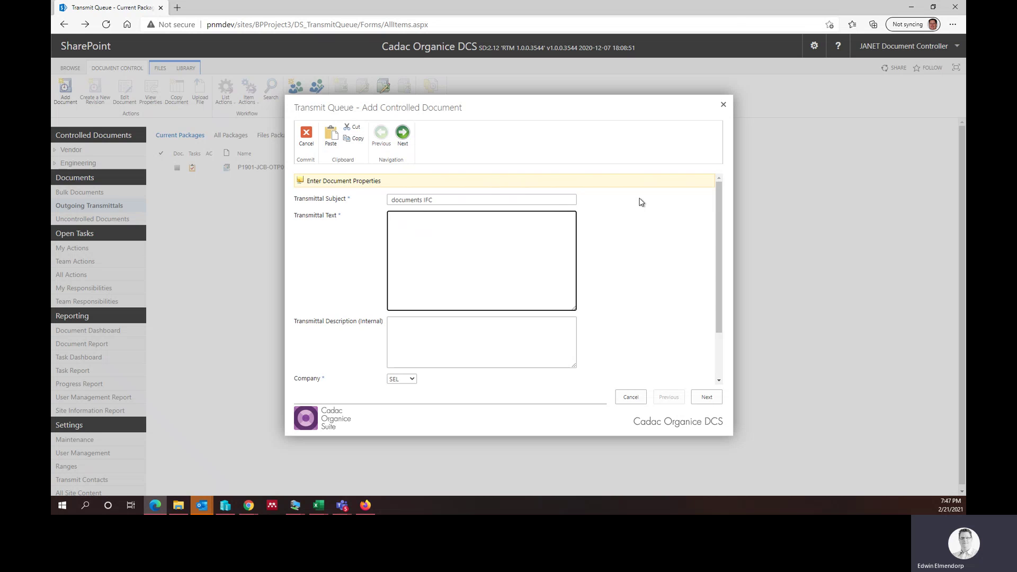
{"action": "key", "text": "shift+Tab"}
{"action": "key", "text": "Home"}
{"action": "type", "text": "4"}
{"action": "key", "text": "Tab"}
{"action": "type", "text": "as per your request"}
{"action": "key", "text": "Tab"}
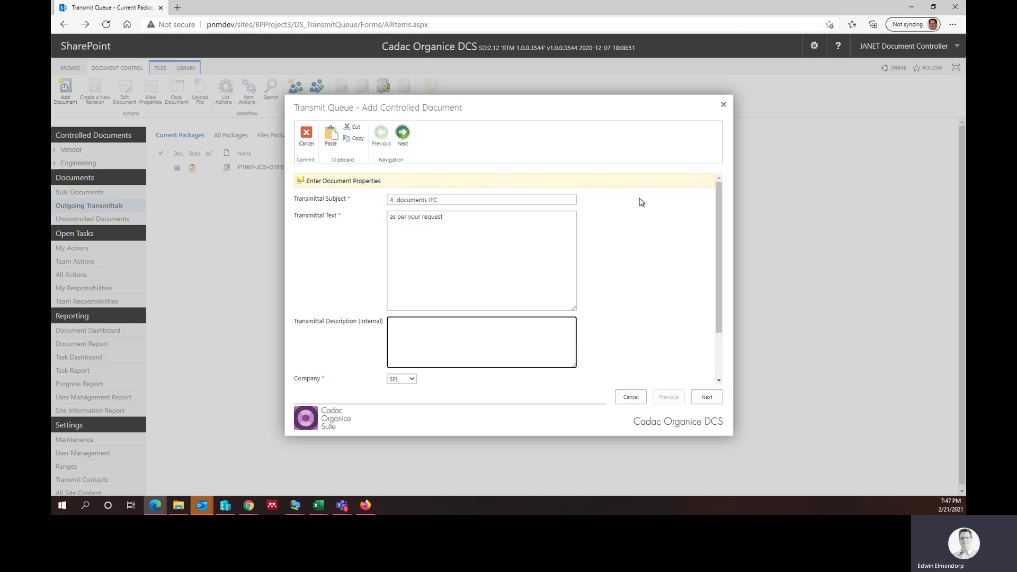
- Create the package with due date 2/25/2021 and company Jacobs, and open its details page
{"action": "left_click_drag", "start_coordinate": [720, 261], "coordinate": [718, 345]}
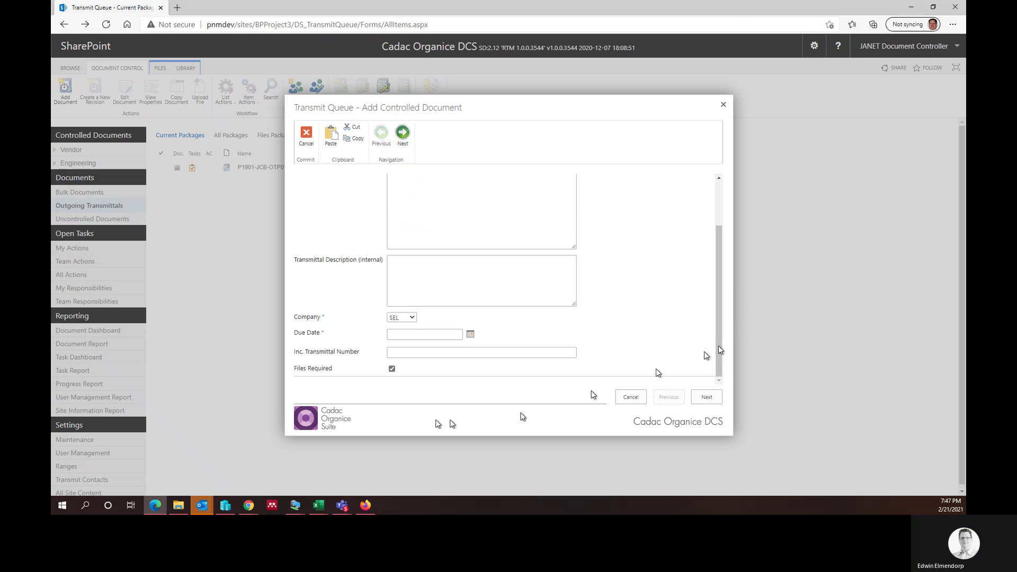
{"action": "left_click", "coordinate": [469, 337]}
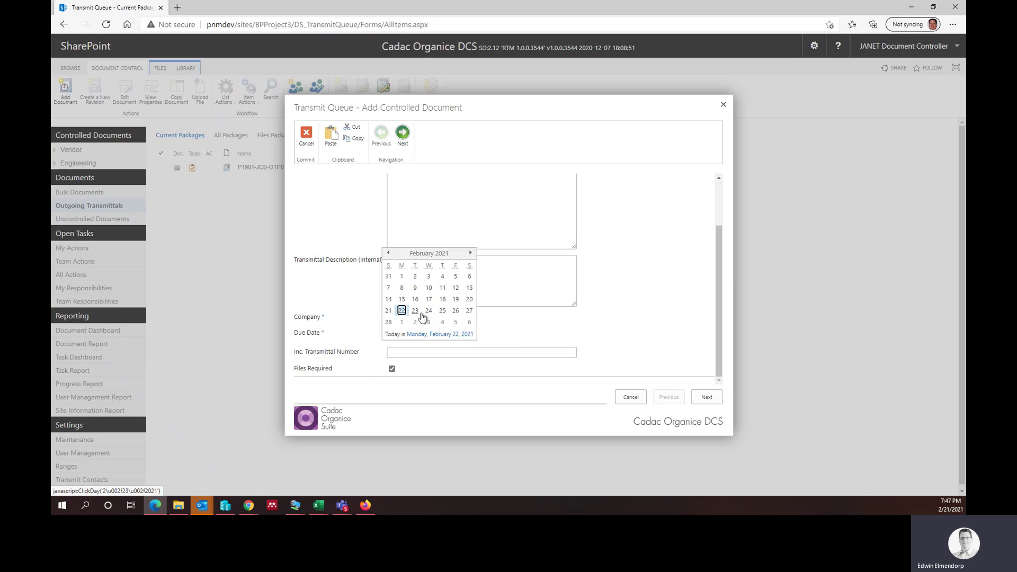
{"action": "left_click", "coordinate": [442, 310]}
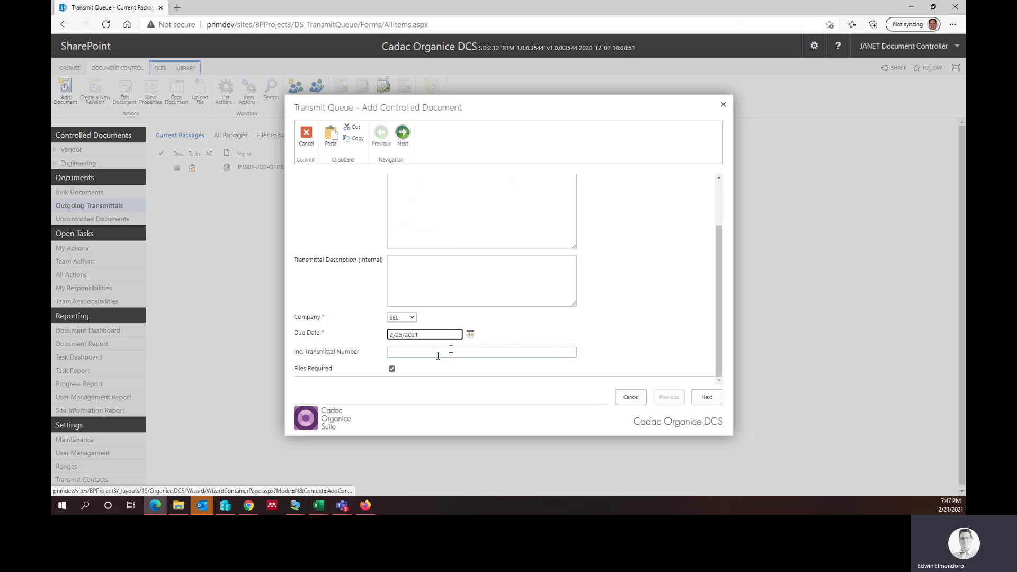
{"action": "left_click_drag", "start_coordinate": [302, 351], "coordinate": [352, 351]}
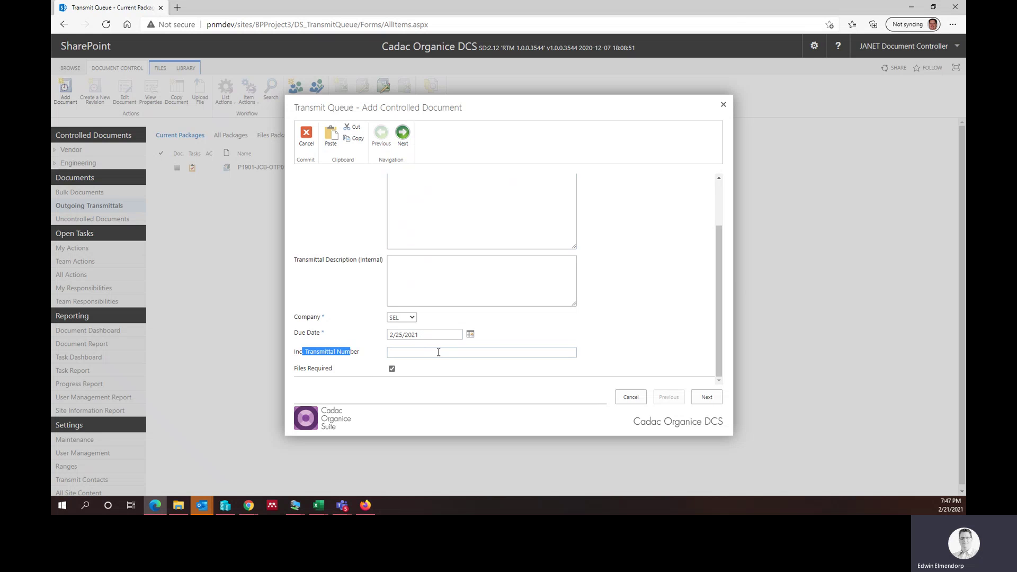
{"action": "left_click", "coordinate": [408, 318]}
{"action": "left_click", "coordinate": [402, 335]}
{"action": "left_click", "coordinate": [706, 396]}
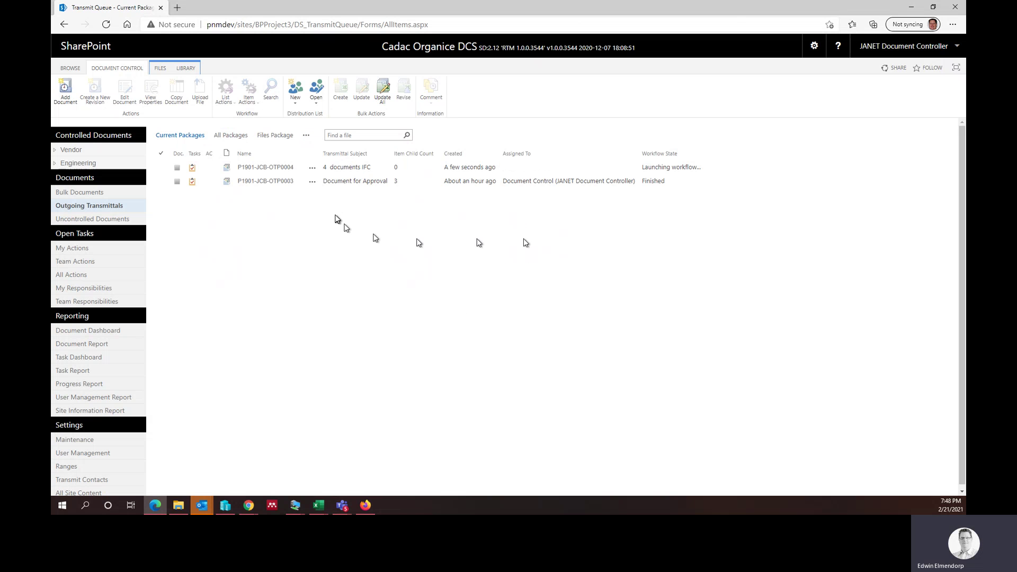
{"action": "left_click", "coordinate": [261, 168]}
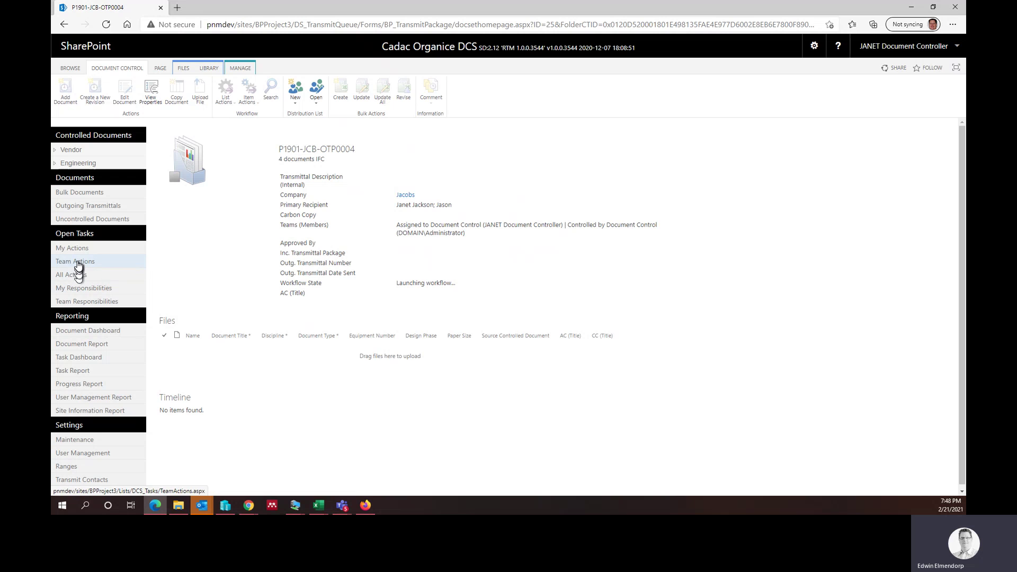
- Assign the four "Please select transmit package of client" tasks in the team actions to outgoing transmittal package P1901-JCB-OTP0004
{"action": "left_click", "coordinate": [76, 262]}
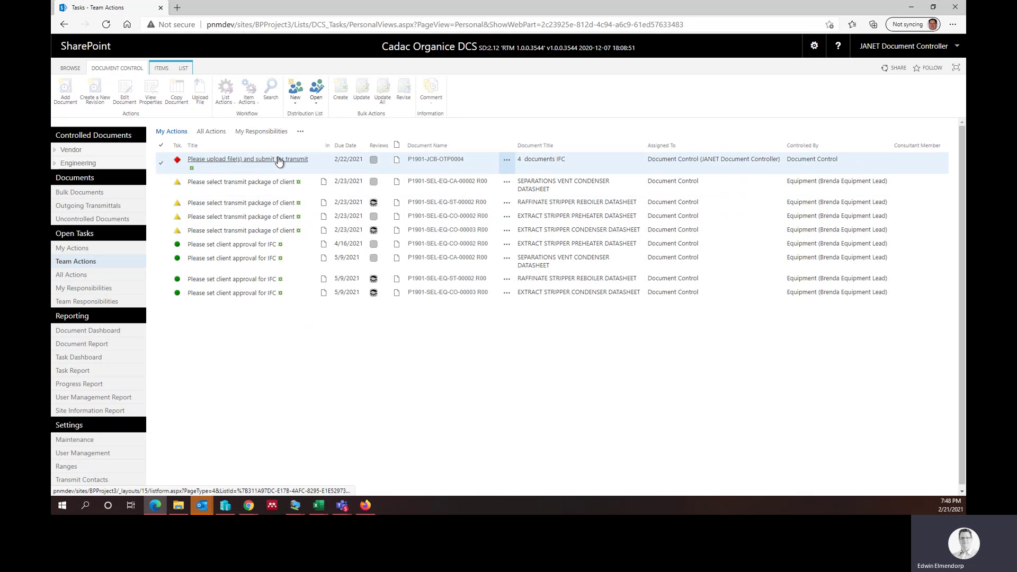
{"action": "left_click", "coordinate": [161, 183]}
{"action": "left_click", "coordinate": [161, 203]}
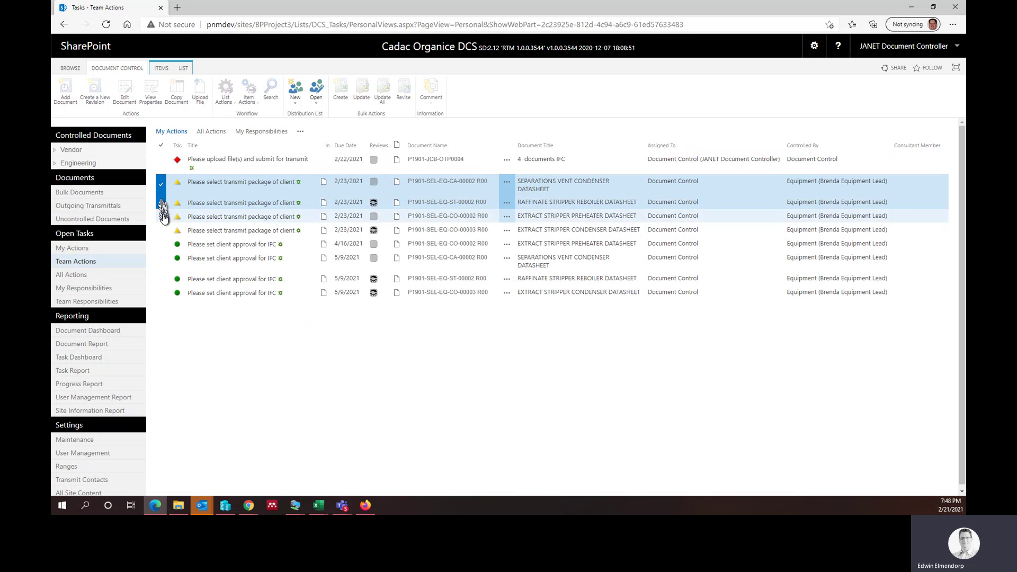
{"action": "left_click", "coordinate": [161, 216]}
{"action": "left_click", "coordinate": [161, 230]}
{"action": "left_click", "coordinate": [225, 93]}
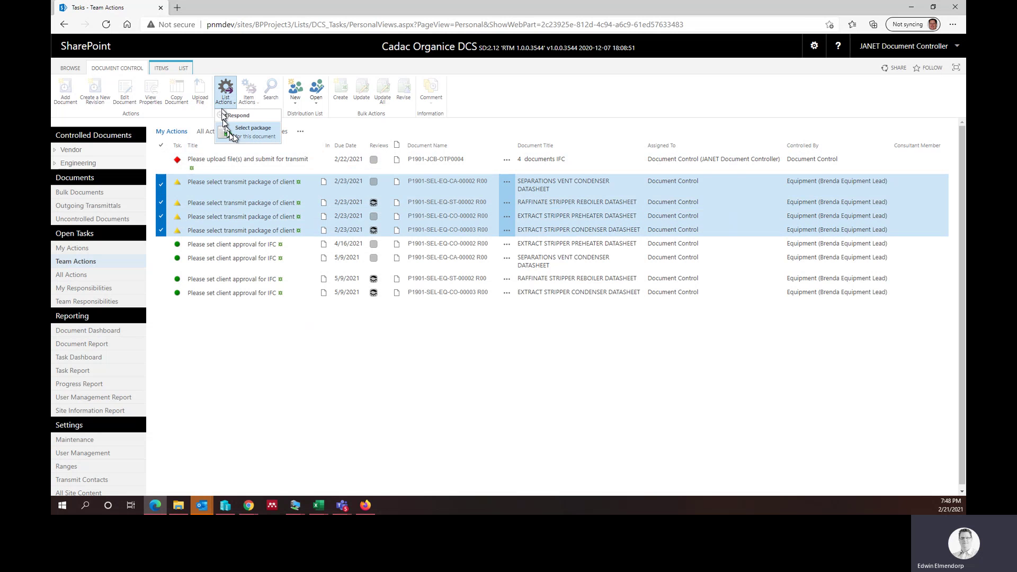
{"action": "left_click", "coordinate": [265, 137]}
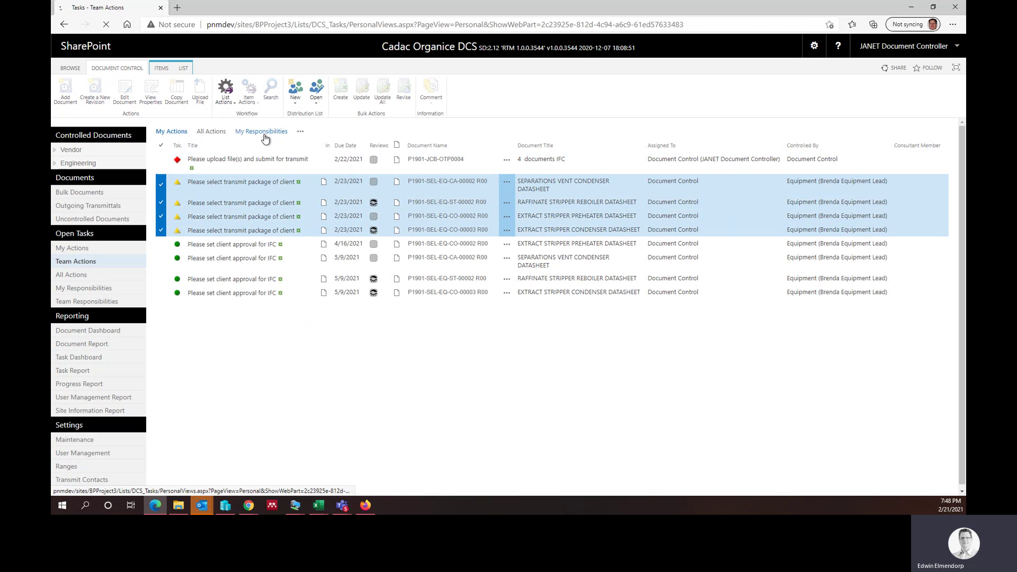
{"action": "left_click", "coordinate": [341, 156]}
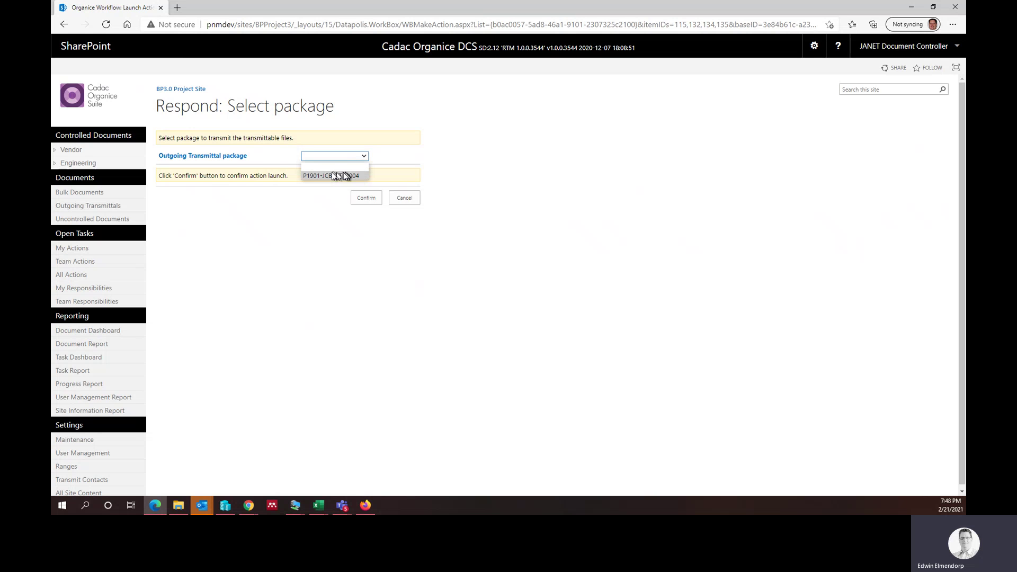
{"action": "left_click", "coordinate": [326, 176]}
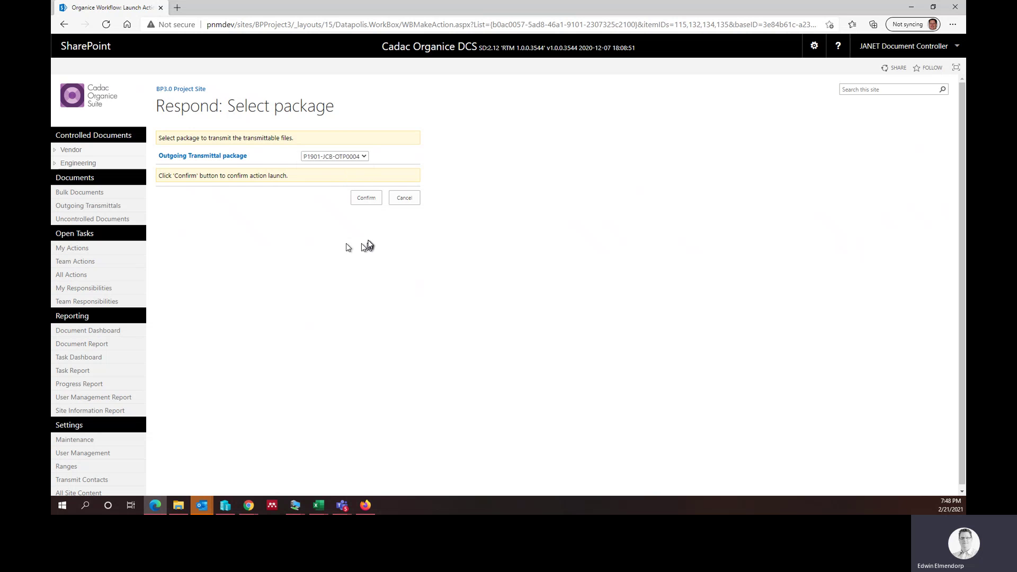
{"action": "left_click", "coordinate": [367, 199]}
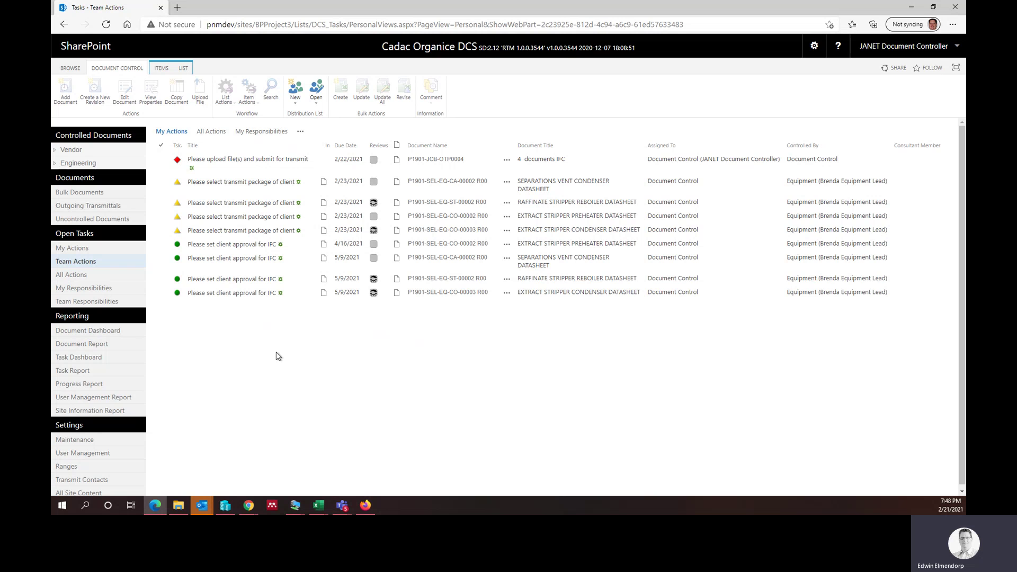
- Open outgoing transmittal package P1901-JCB-OTP0004 and upload the file VW252-02-0500-N from the file explorer into its files
{"action": "left_click", "coordinate": [84, 206]}
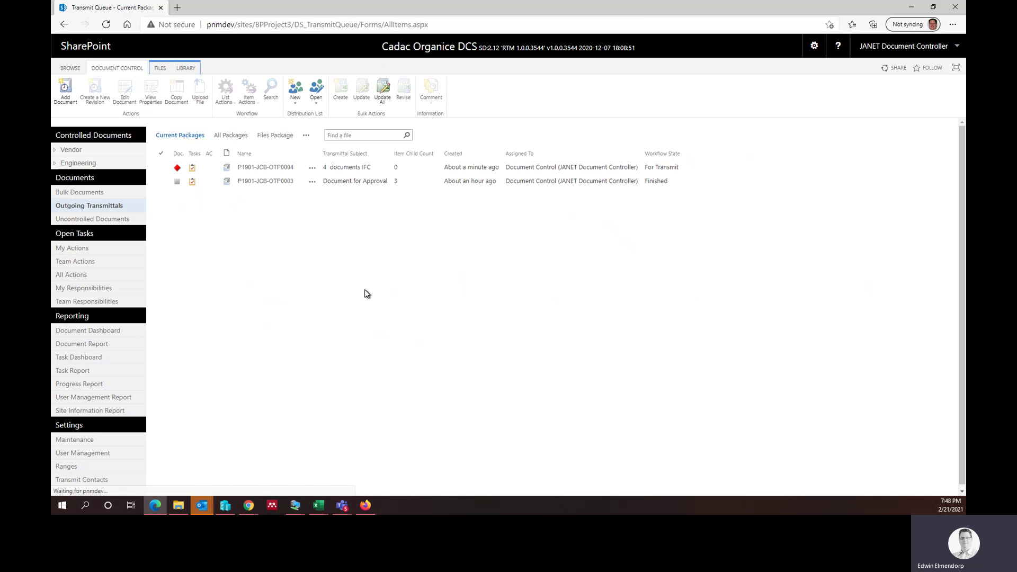
{"action": "left_click", "coordinate": [272, 169]}
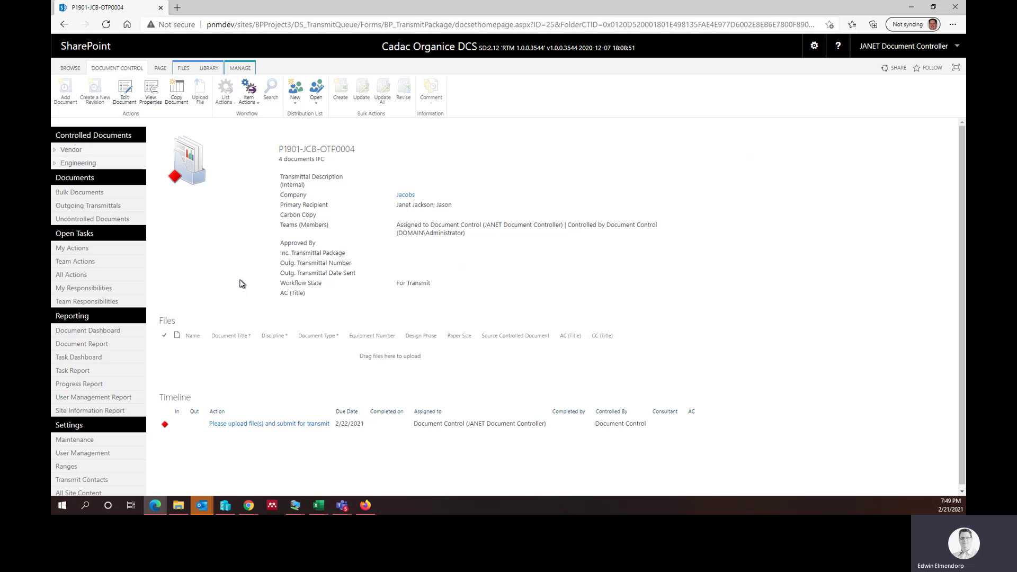
{"action": "left_click", "coordinate": [180, 507]}
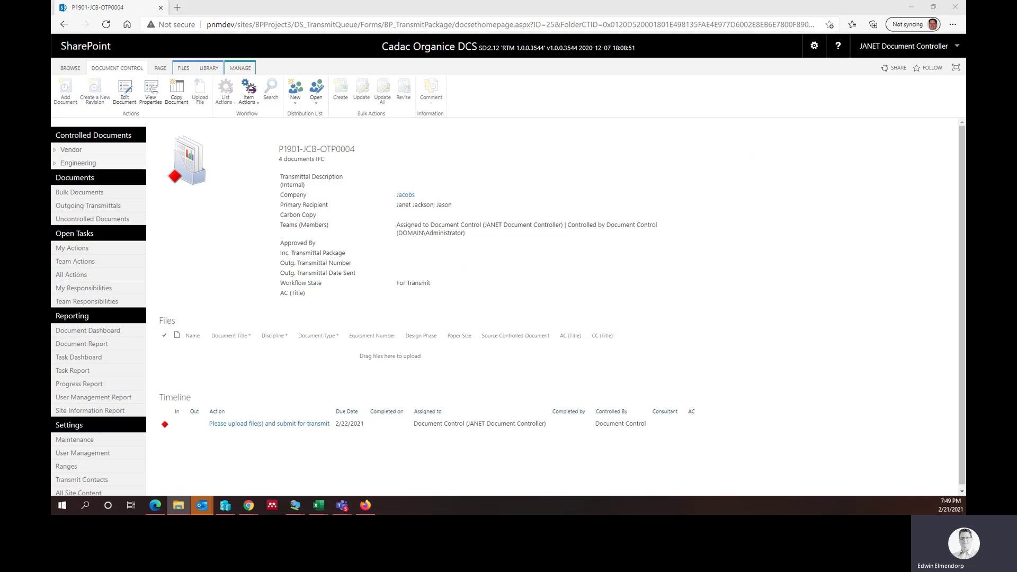
{"action": "left_click_drag", "start_coordinate": [583, 137], "coordinate": [240, 331]}
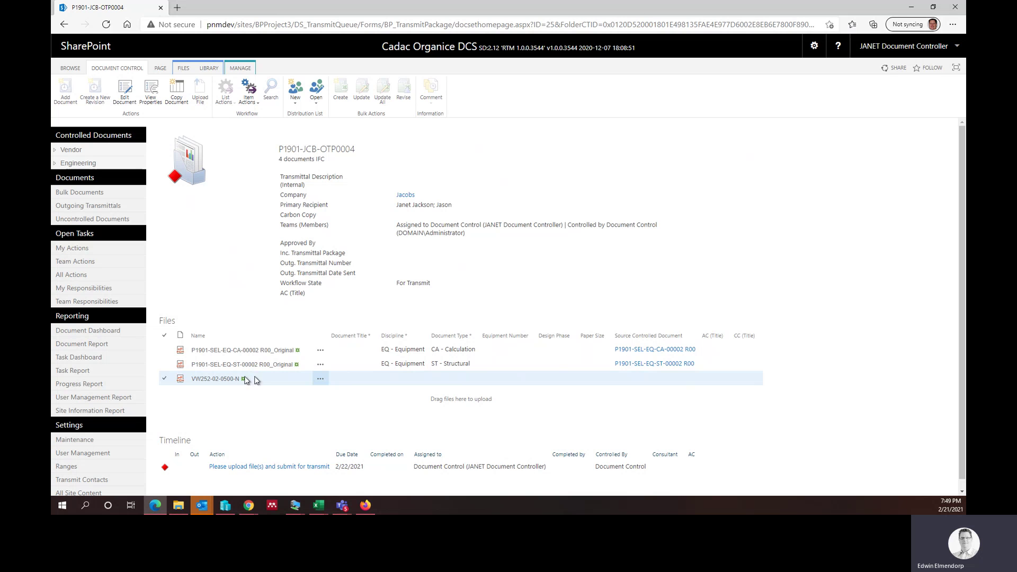
- Try to give VW252-02-0500-N the discipline "MANUAL" and document type "Equipment file" in the package's files grid
{"action": "left_click", "coordinate": [209, 67]}
{"action": "left_click", "coordinate": [83, 91]}
{"action": "left_click", "coordinate": [431, 385]}
{"action": "left_click", "coordinate": [427, 381]}
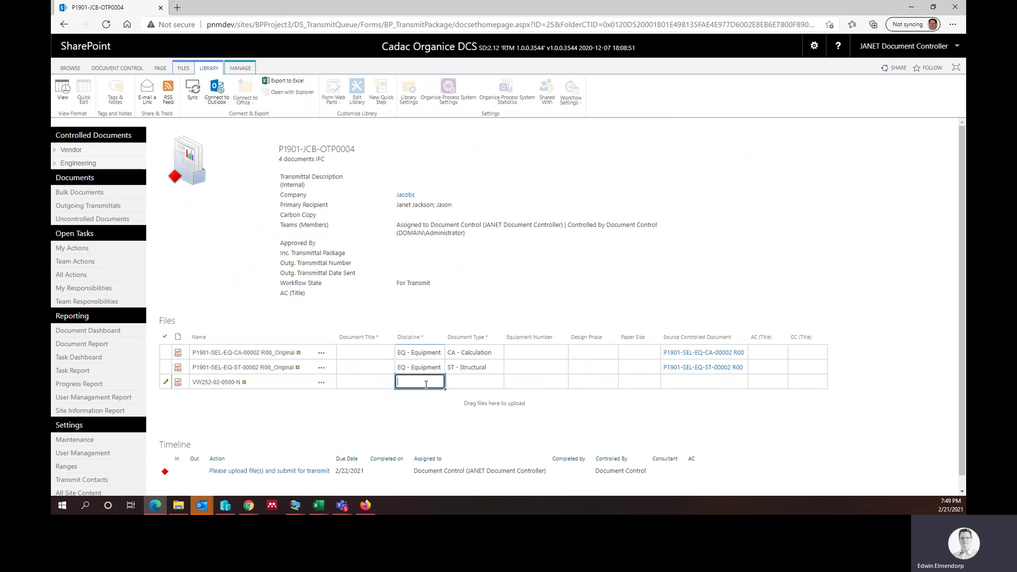
{"action": "key", "text": "Tab"}
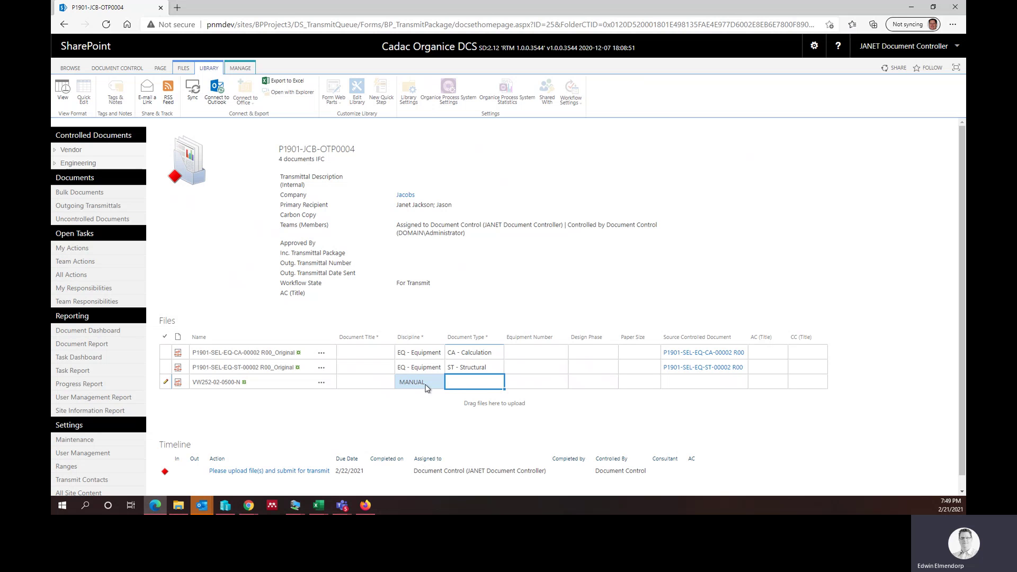
{"action": "type", "text": "Equipment f"}
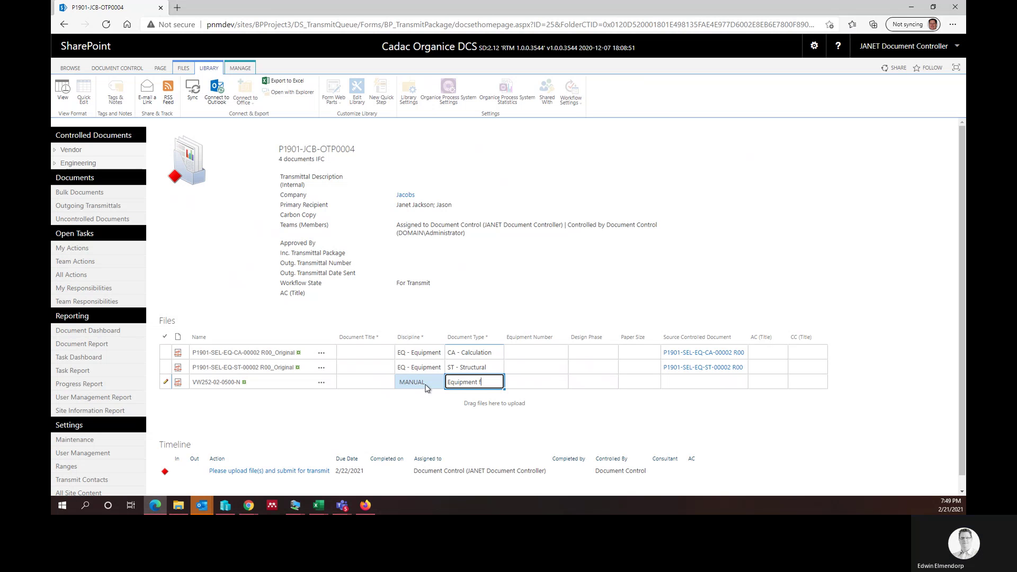
- Try to set the document title of VW252-02-0500-N to "VW252 range"
{"action": "key", "text": "Tab"}
{"action": "key", "text": "Right"}
{"action": "key", "text": "Right"}
{"action": "key", "text": "Right"}
{"action": "key", "text": "Left"}
{"action": "key", "text": "Left"}
{"action": "key", "text": "Left"}
{"action": "key", "text": "Left"}
{"action": "key", "text": "Left"}
{"action": "key", "text": "Left"}
{"action": "type", "text": "VW"}
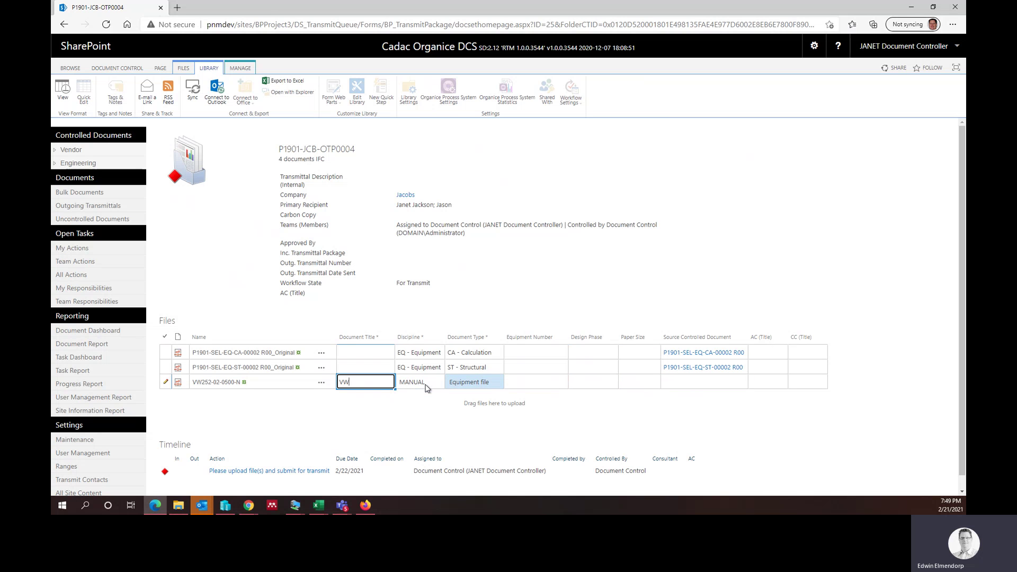
{"action": "type", "text": "252 range"}
{"action": "key", "text": "Return"}
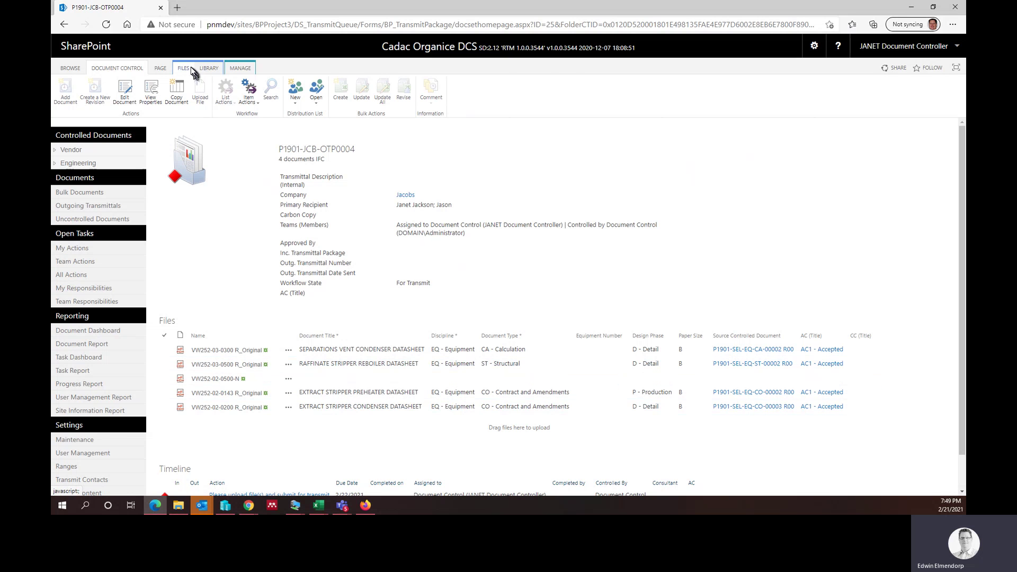
- Copy the discipline EQ - Equipment from the row above to VW252-02-0500-N and set its document type to EQUIPMENT
{"action": "left_click", "coordinate": [208, 68]}
{"action": "left_click", "coordinate": [84, 91]}
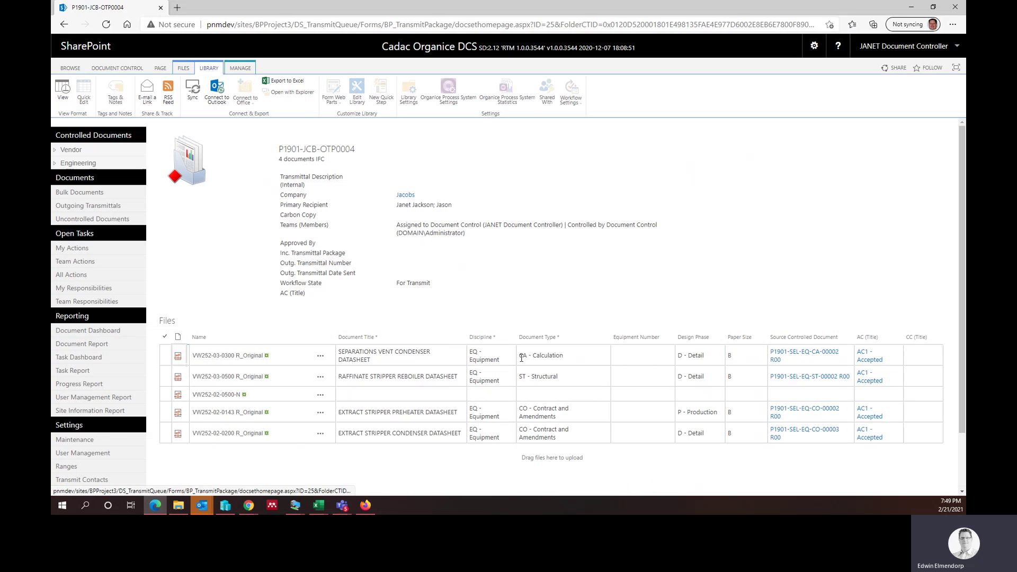
{"action": "left_click", "coordinate": [488, 397]}
{"action": "left_click", "coordinate": [498, 377]}
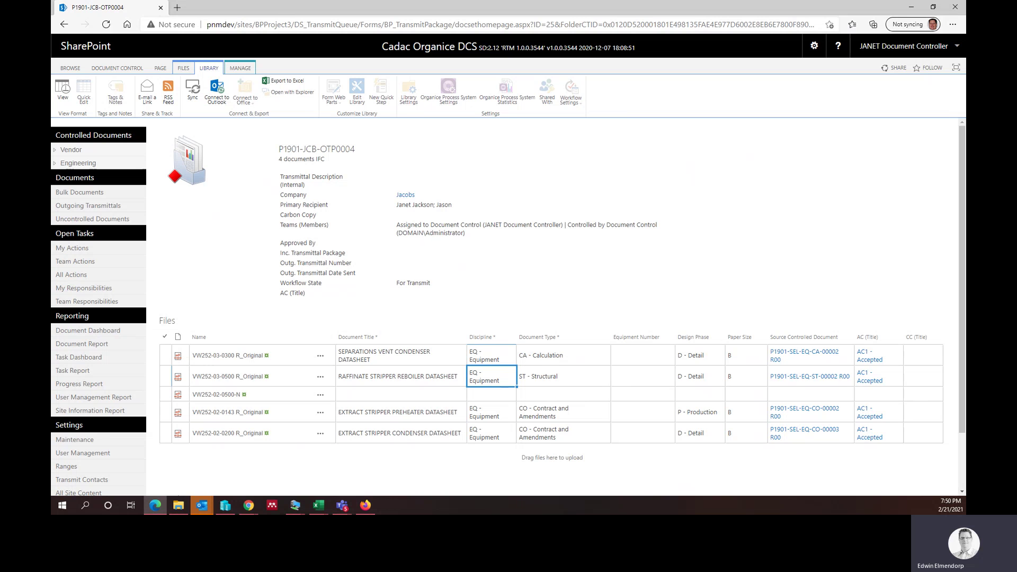
{"action": "left_click", "coordinate": [491, 394]}
{"action": "left_click", "coordinate": [512, 374]}
{"action": "left_click_drag", "start_coordinate": [517, 387], "coordinate": [513, 398]}
{"action": "left_click", "coordinate": [574, 401]}
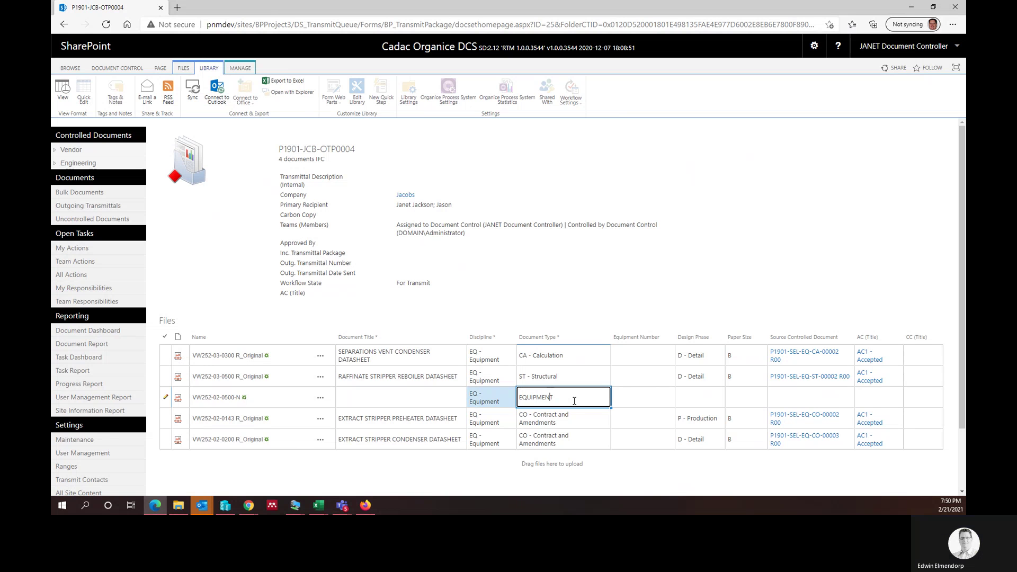
{"action": "key", "text": "Return"}
- Set the document title of VW252-02-0500-N to "Manual file, not controlled"
{"action": "key", "text": "Up"}
{"action": "key", "text": "Left"}
{"action": "key", "text": "Left"}
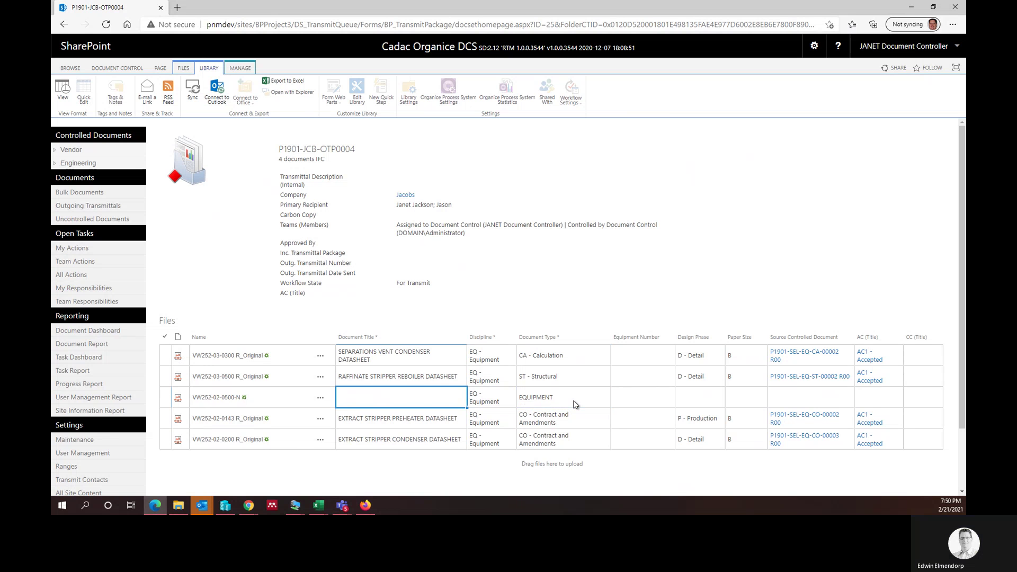
{"action": "type", "text": "Manu"}
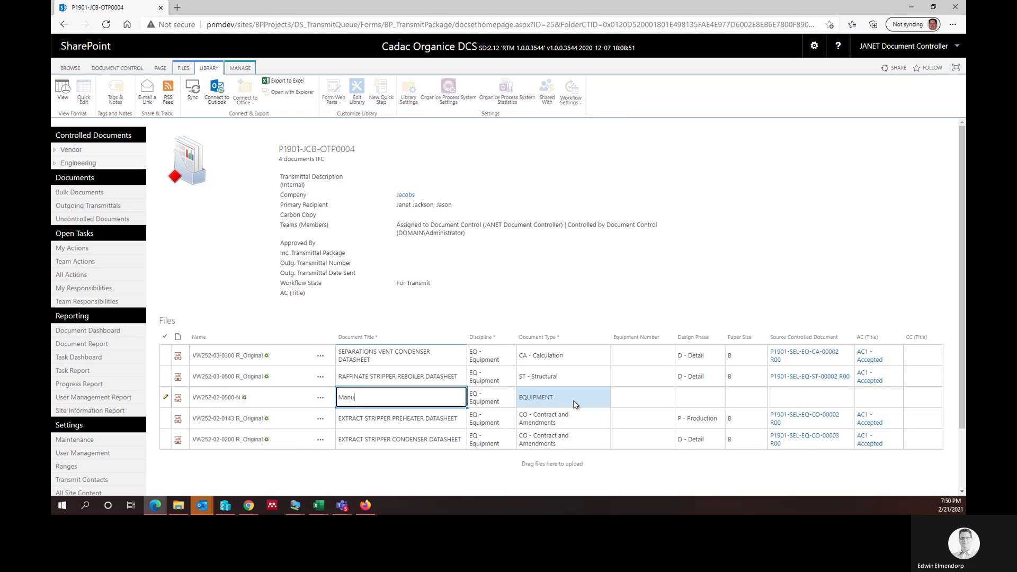
{"action": "type", "text": "al file, not controlled"}
{"action": "key", "text": "Return"}
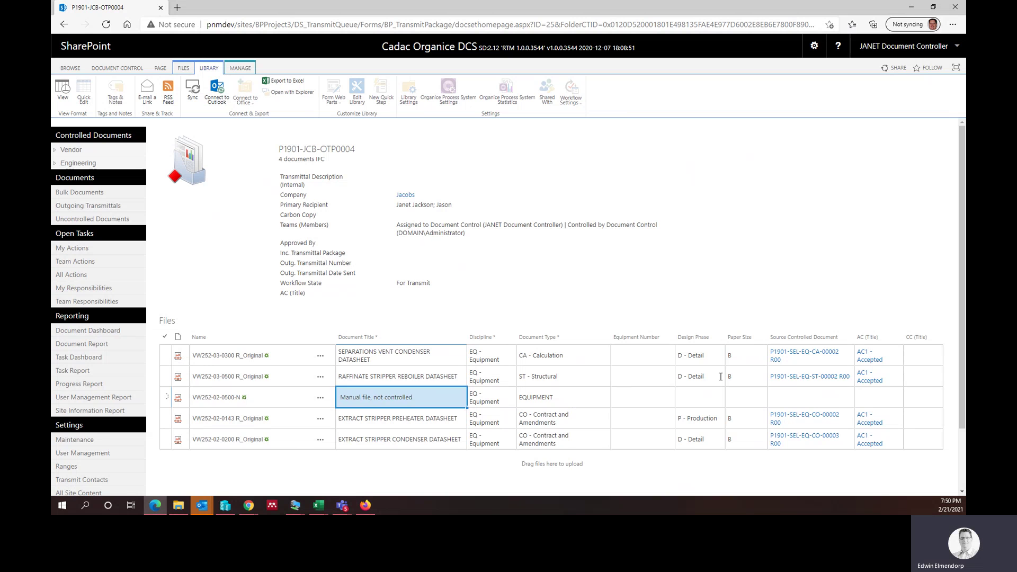
- Set the design phase of VW252-02-0500-N to B - Basic and its paper size to C, and reload the package page
{"action": "left_click", "coordinate": [704, 398]}
{"action": "left_click", "coordinate": [706, 399]}
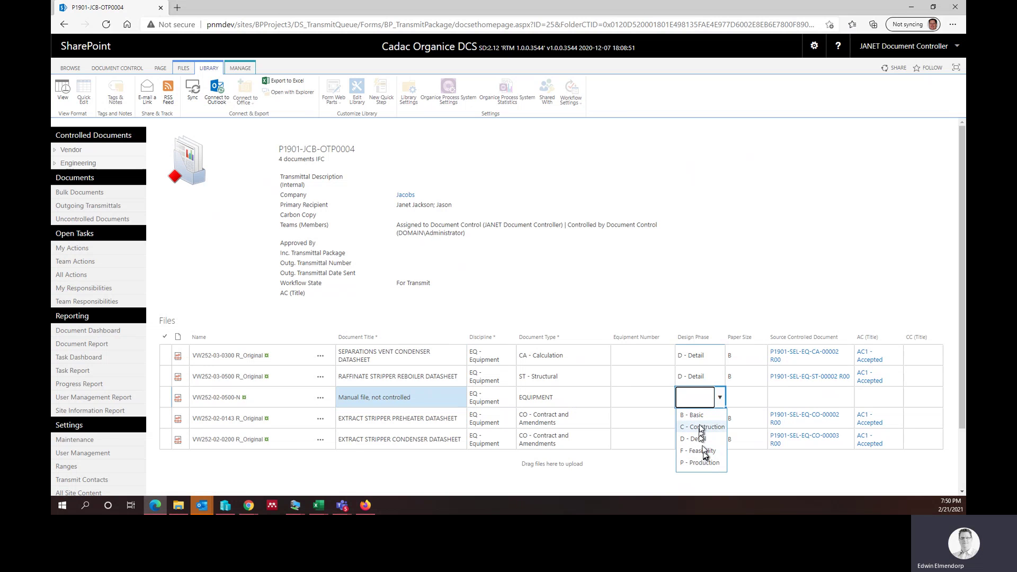
{"action": "left_click", "coordinate": [700, 414]}
{"action": "left_click", "coordinate": [752, 393]}
{"action": "left_click", "coordinate": [763, 396]}
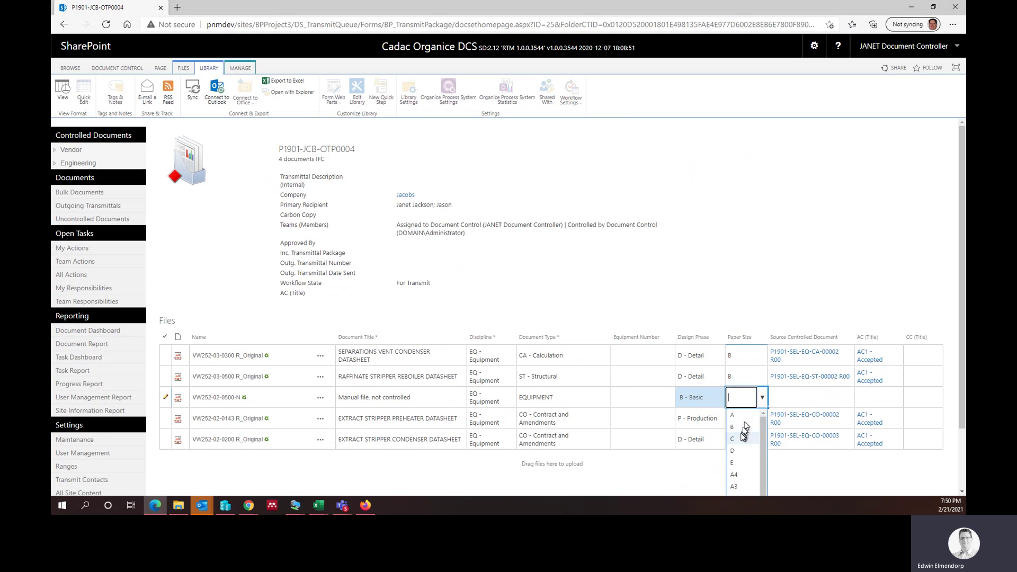
{"action": "left_click", "coordinate": [743, 437]}
{"action": "left_click", "coordinate": [647, 397]}
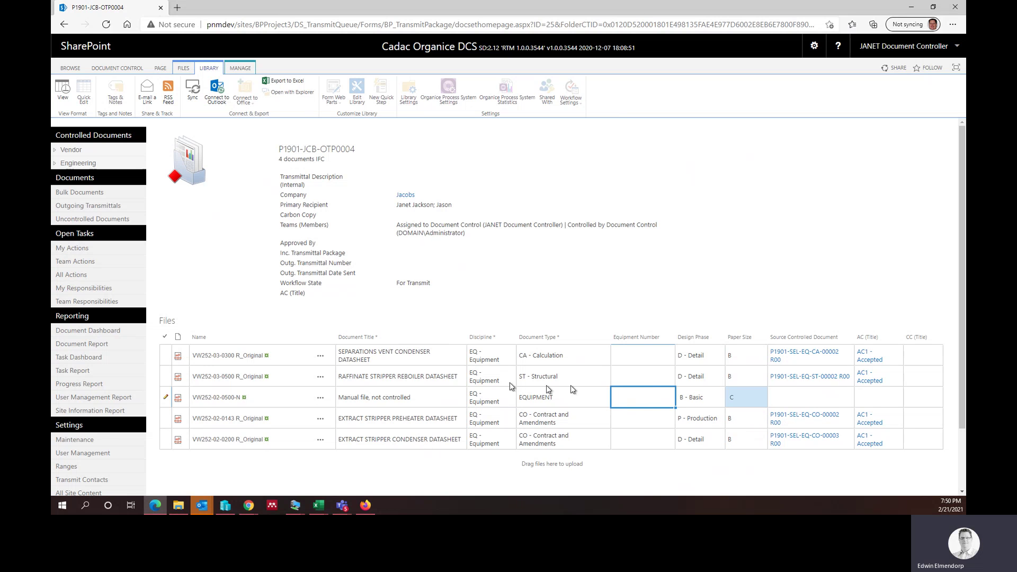
{"action": "left_click", "coordinate": [654, 375]}
{"action": "left_click", "coordinate": [175, 179]}
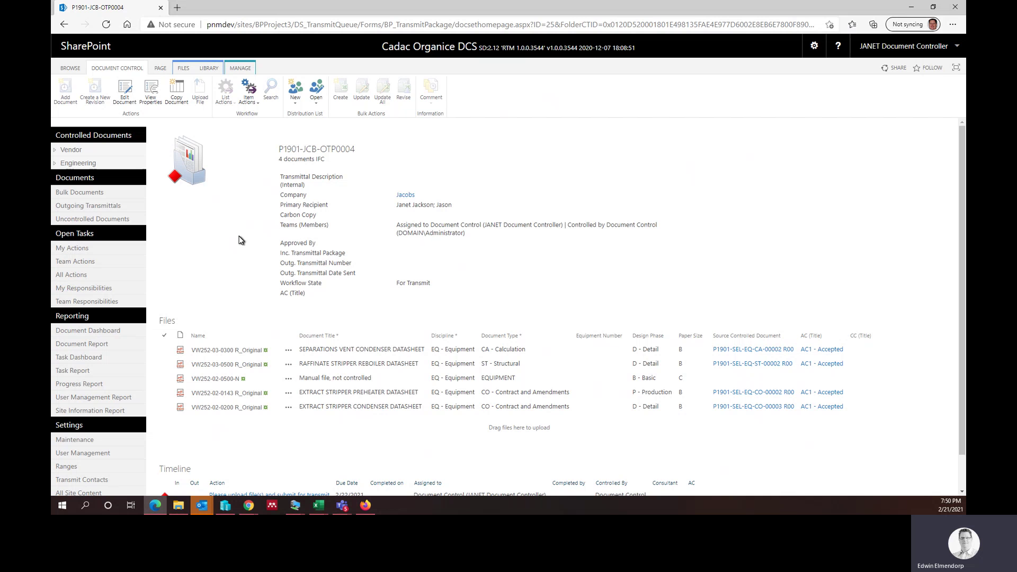
- Submit the package for transmit, reload its page and check the upload task's dates in the timeline
{"action": "left_click", "coordinate": [248, 92]}
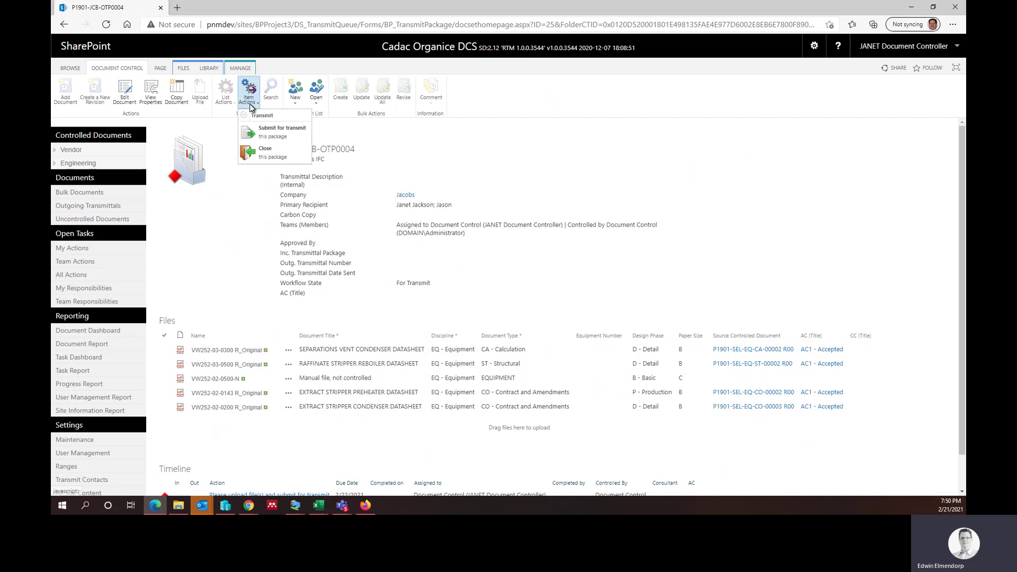
{"action": "left_click", "coordinate": [285, 137]}
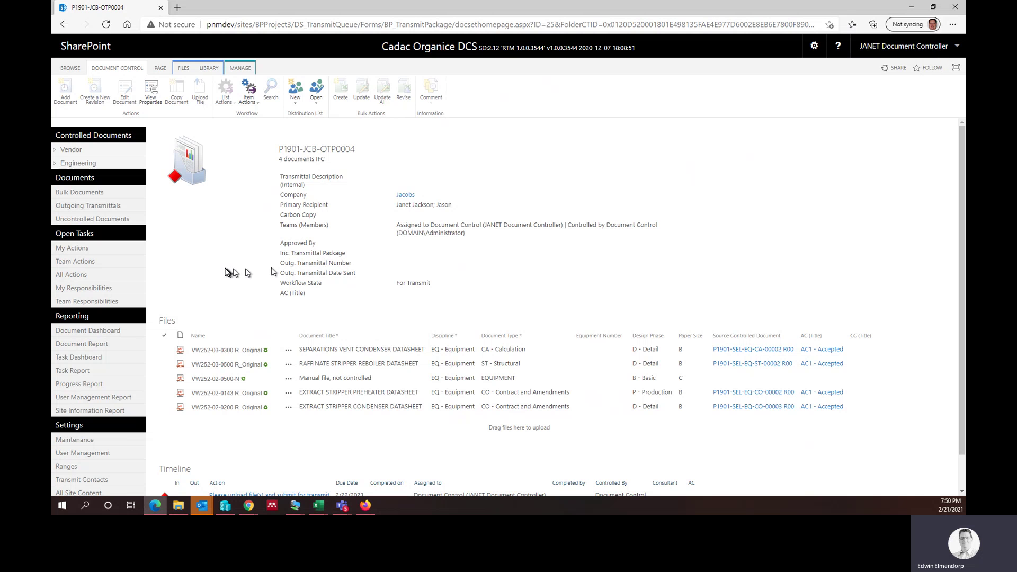
{"action": "left_click", "coordinate": [176, 178]}
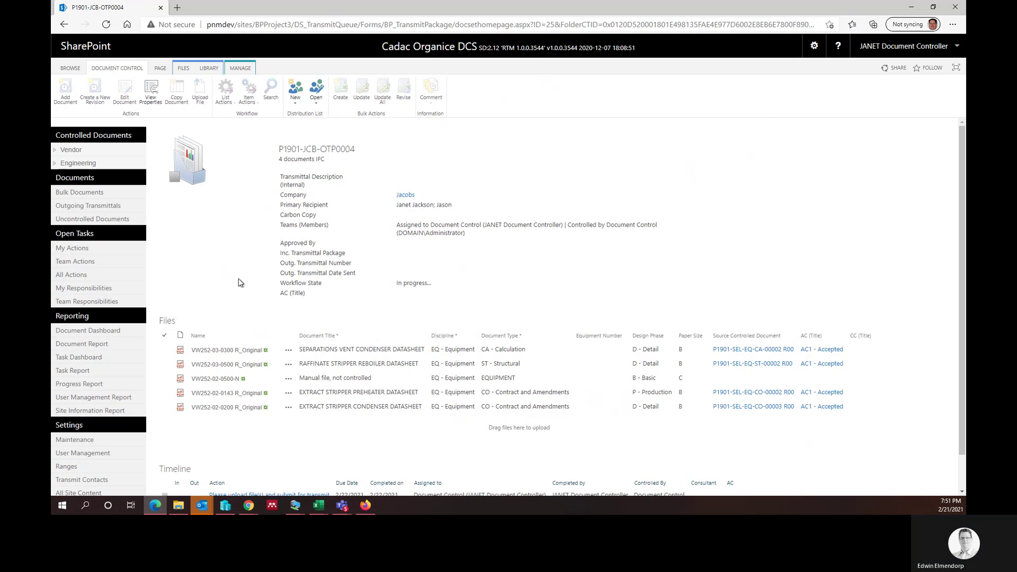
{"action": "scroll", "coordinate": [238, 252], "scroll_direction": "down", "scroll_amount": 1}
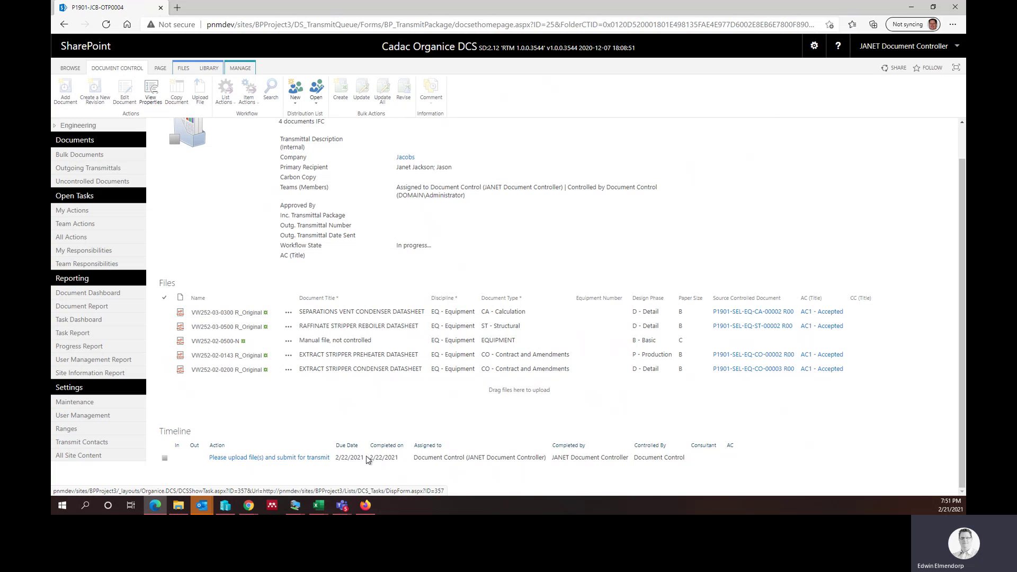
{"action": "left_click_drag", "start_coordinate": [357, 457], "coordinate": [392, 459]}
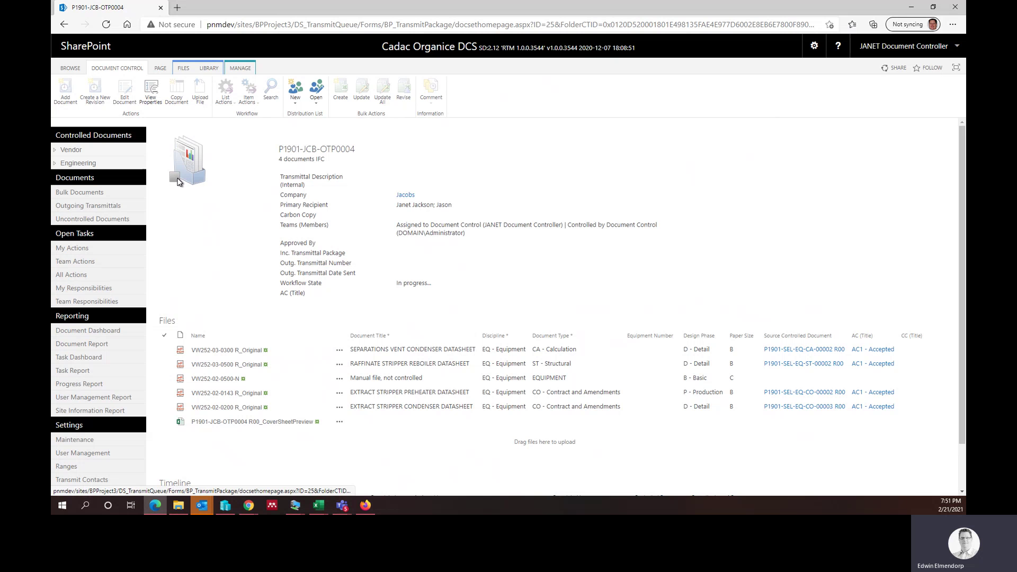
- Open the package's CoverSheetPreview workbook in Excel for editing, review its transmittal details and document list, and close it
{"action": "left_click", "coordinate": [290, 422]}
{"action": "left_click", "coordinate": [555, 77]}
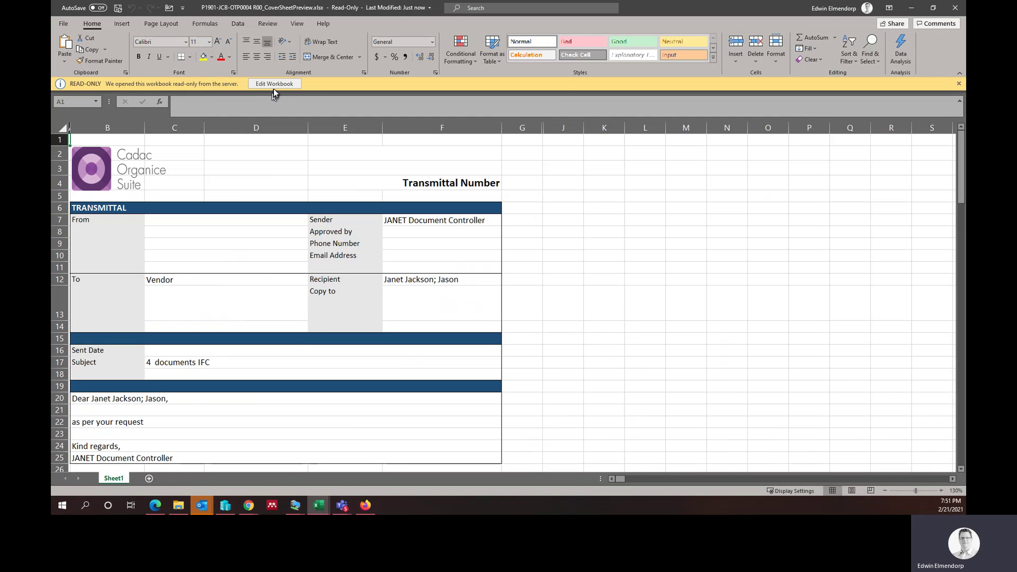
{"action": "left_click", "coordinate": [274, 84]}
{"action": "scroll", "coordinate": [590, 295], "scroll_direction": "down", "scroll_amount": 4}
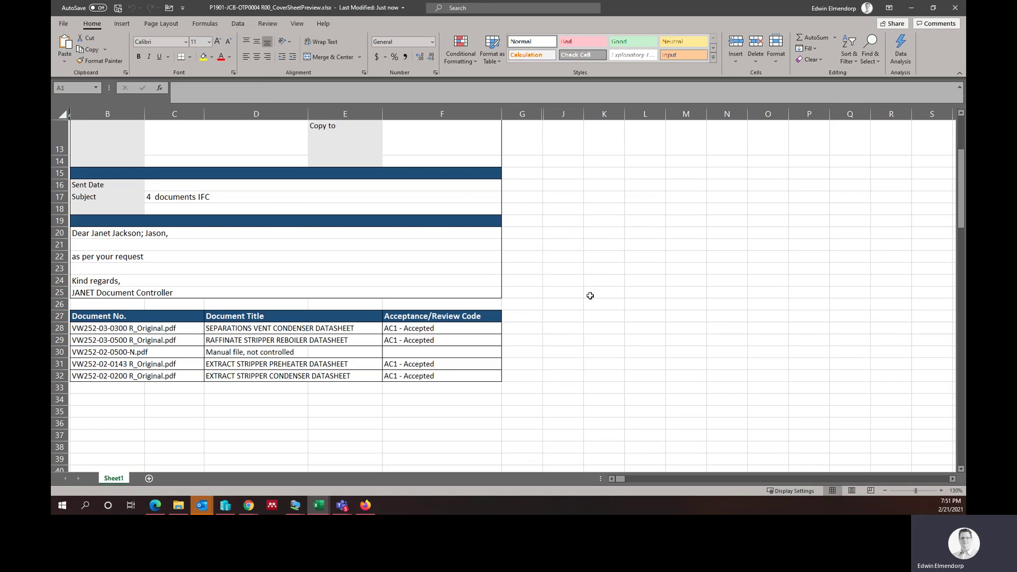
{"action": "scroll", "coordinate": [590, 296], "scroll_direction": "up", "scroll_amount": 1}
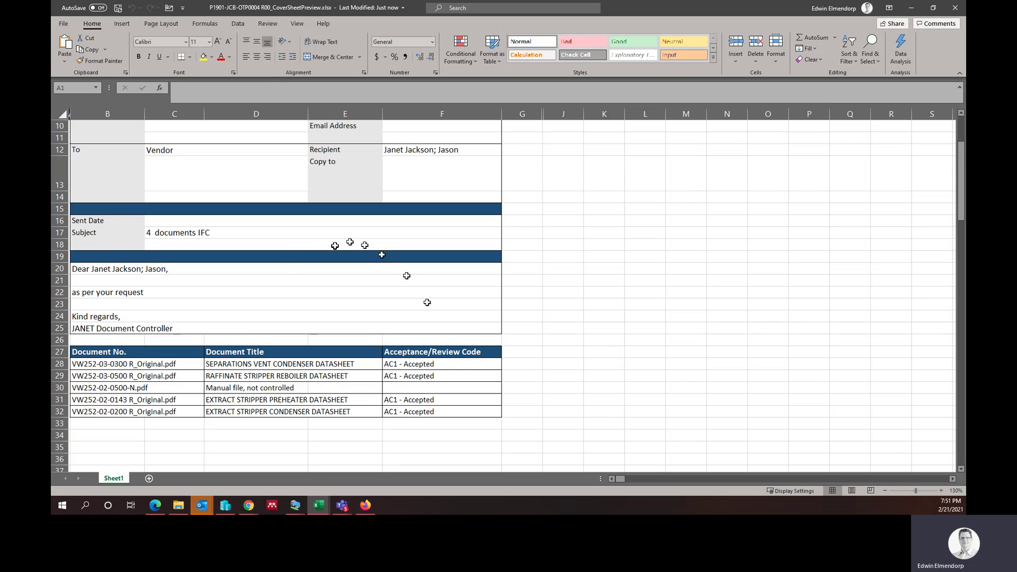
{"action": "left_click", "coordinate": [275, 364]}
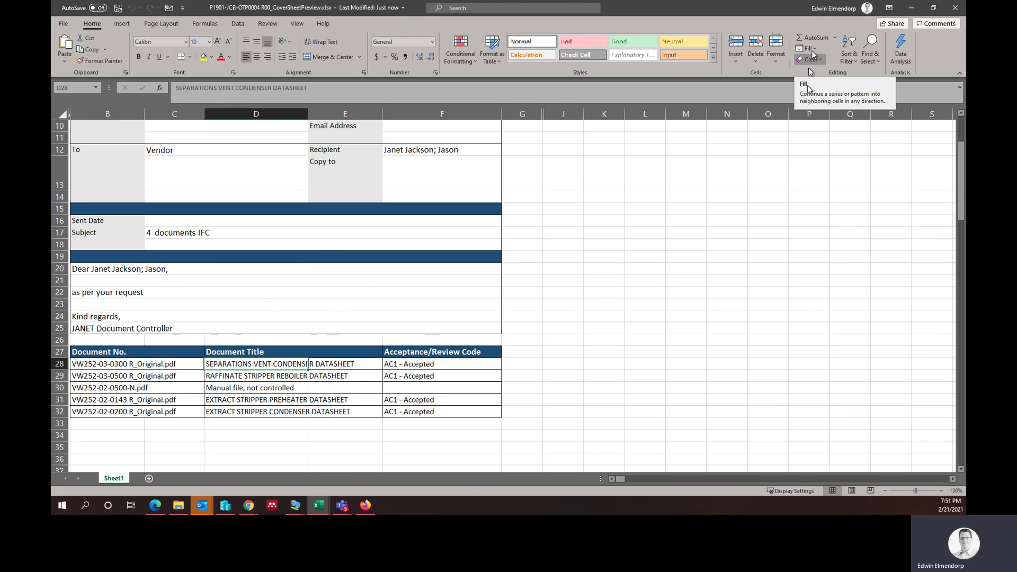
{"action": "scroll", "coordinate": [385, 314], "scroll_direction": "up", "scroll_amount": 1}
{"action": "scroll", "coordinate": [384, 314], "scroll_direction": "up", "scroll_amount": 3}
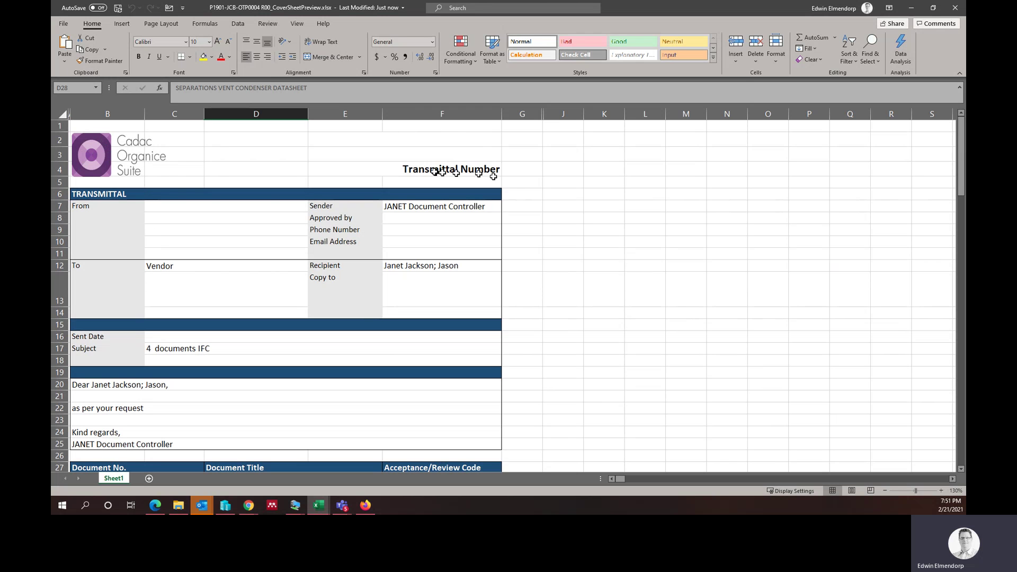
{"action": "left_click", "coordinate": [957, 9]}
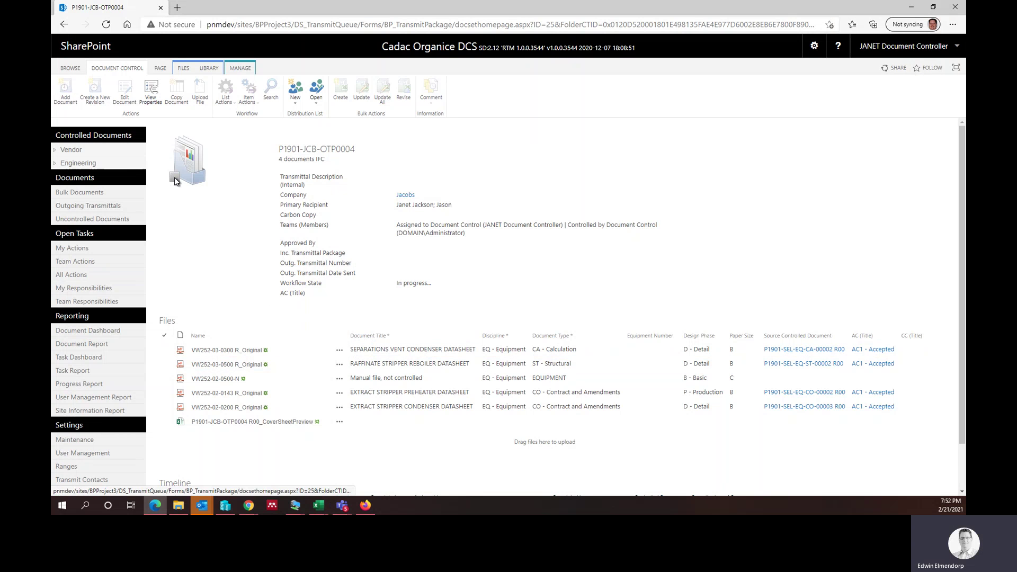
- Check the personal and team actions, looking through the team's "Please set client approval for IFC" tasks
{"action": "left_click", "coordinate": [246, 105]}
{"action": "left_click", "coordinate": [231, 248]}
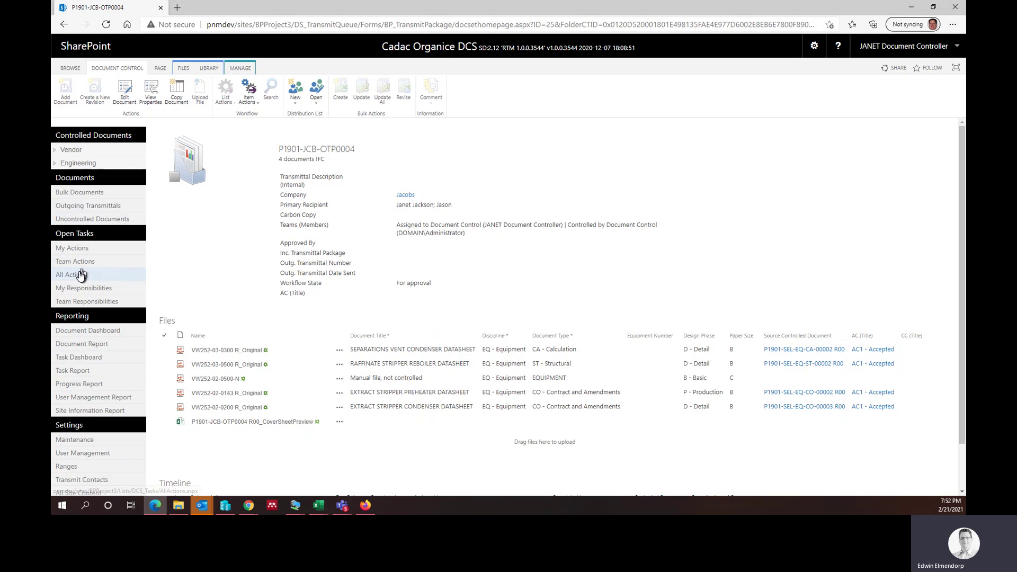
{"action": "left_click", "coordinate": [82, 250]}
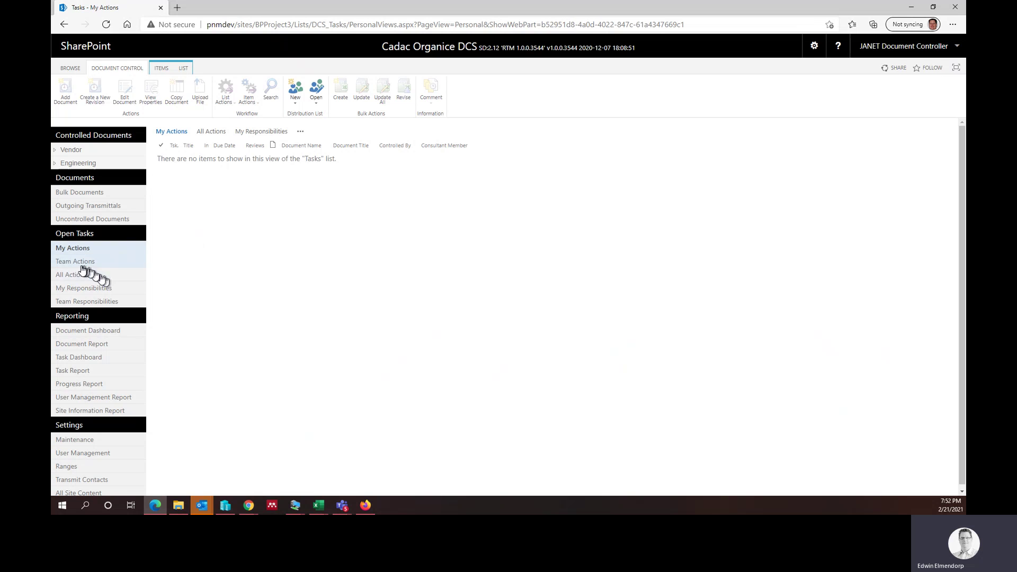
{"action": "left_click", "coordinate": [80, 263]}
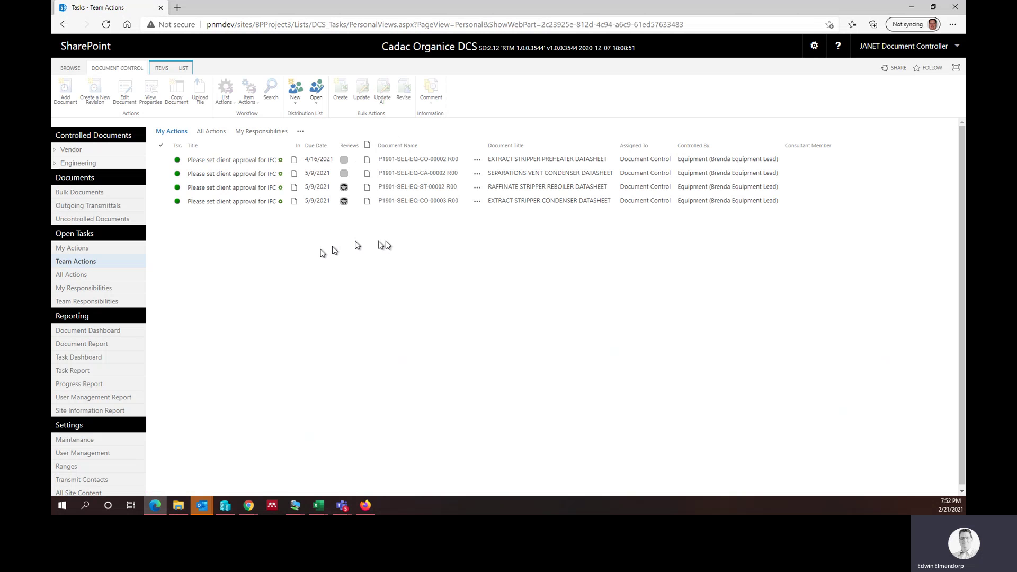
{"action": "left_click", "coordinate": [236, 174]}
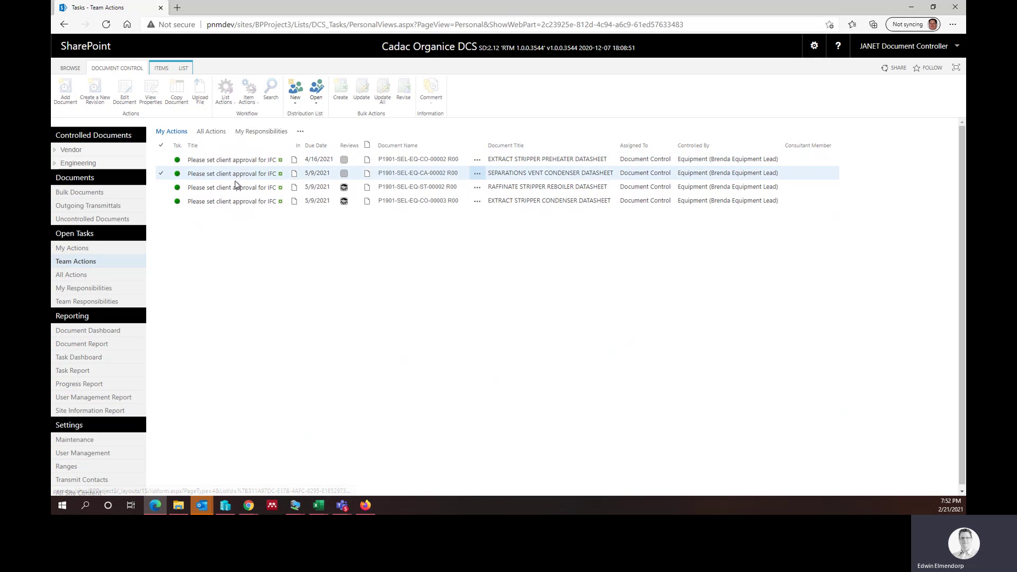
{"action": "left_click", "coordinate": [198, 204]}
{"action": "left_click", "coordinate": [211, 160]}
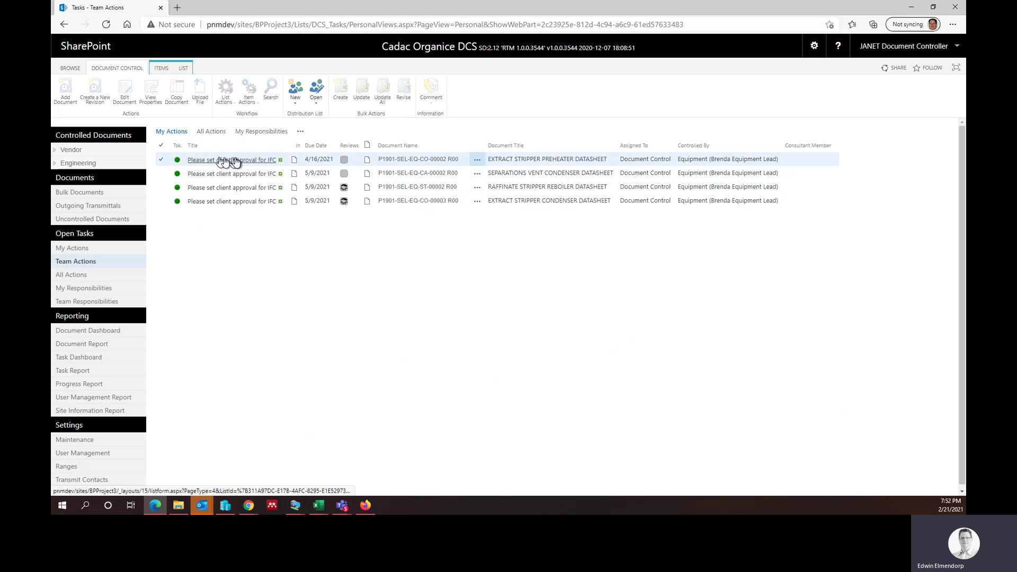
{"action": "left_click", "coordinate": [161, 159]}
{"action": "left_click", "coordinate": [162, 145]}
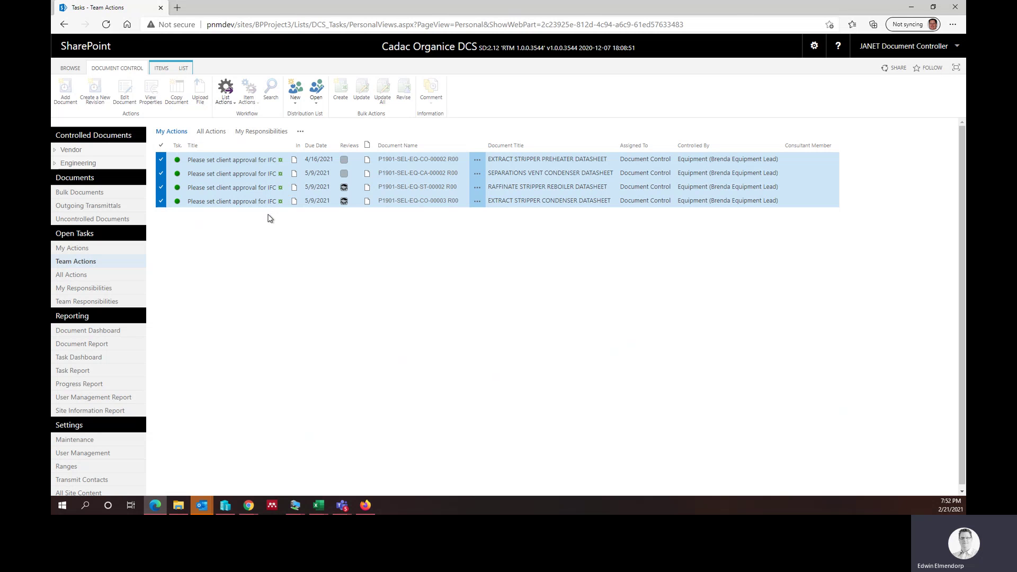
{"action": "left_click", "coordinate": [226, 101]}
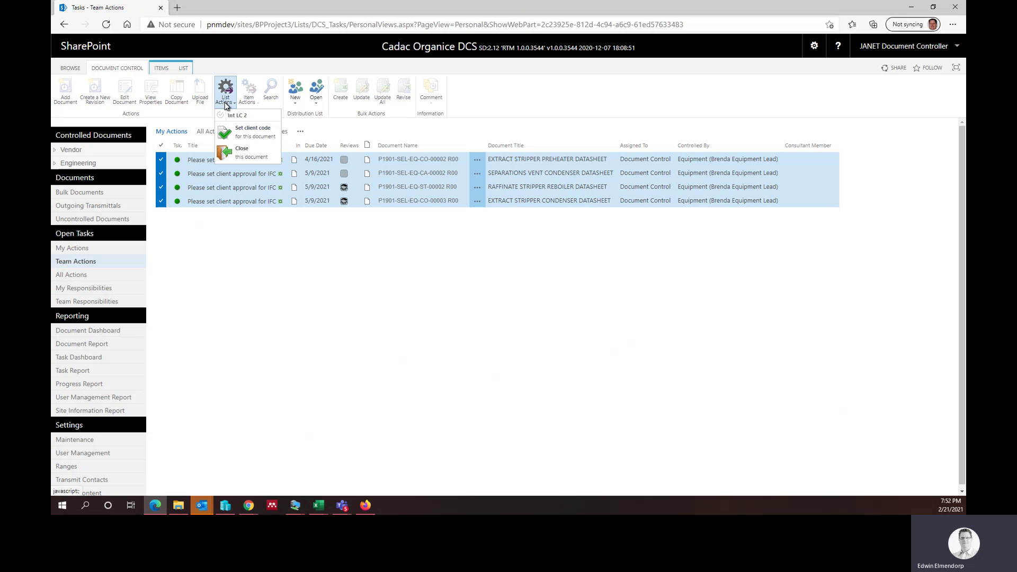
{"action": "left_click", "coordinate": [253, 130]}
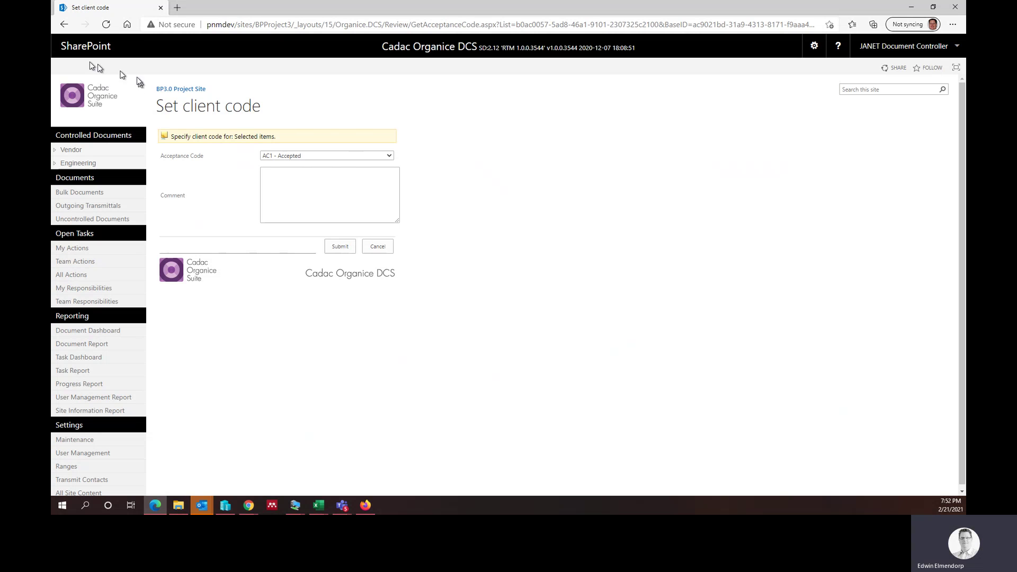
{"action": "left_click", "coordinate": [63, 25]}
- Set the client code of the preheater, vent condenser and extract stripper condenser datasheet tasks to AC1 - Accepted and submit it
{"action": "left_click", "coordinate": [160, 159]}
{"action": "left_click", "coordinate": [161, 173]}
{"action": "left_click", "coordinate": [161, 201]}
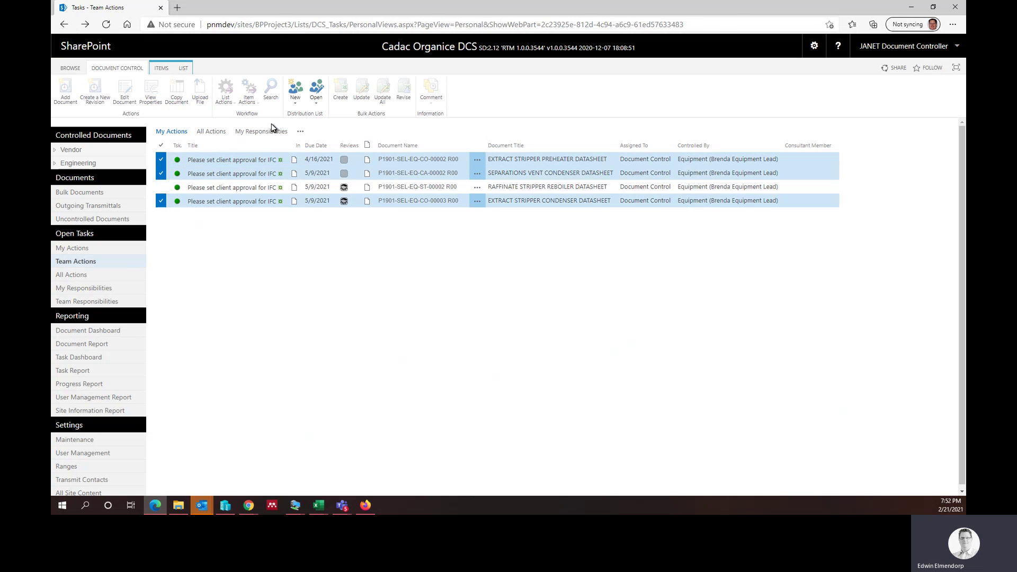
{"action": "left_click", "coordinate": [228, 103]}
{"action": "left_click", "coordinate": [246, 129]}
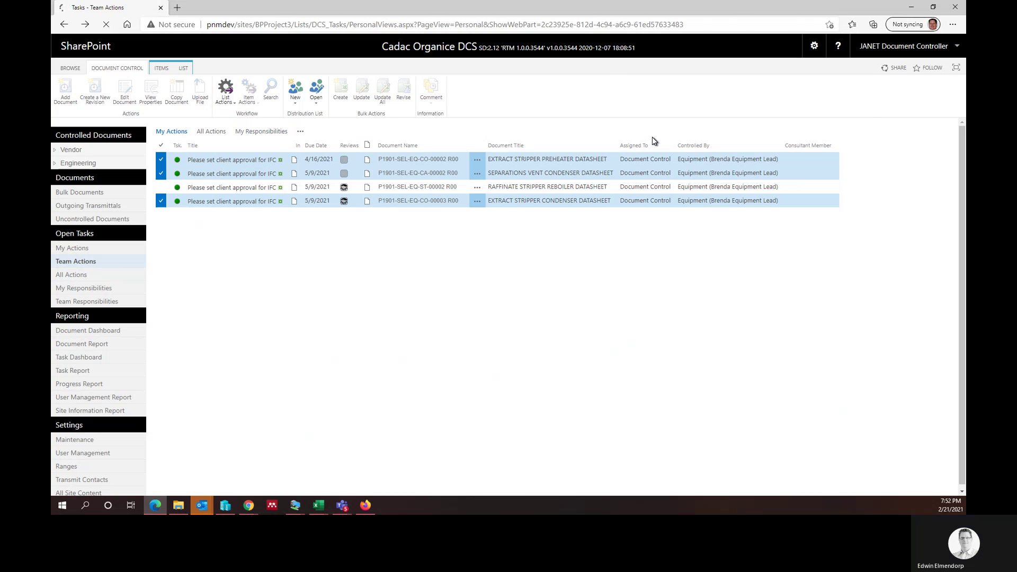
{"action": "left_click", "coordinate": [330, 184]}
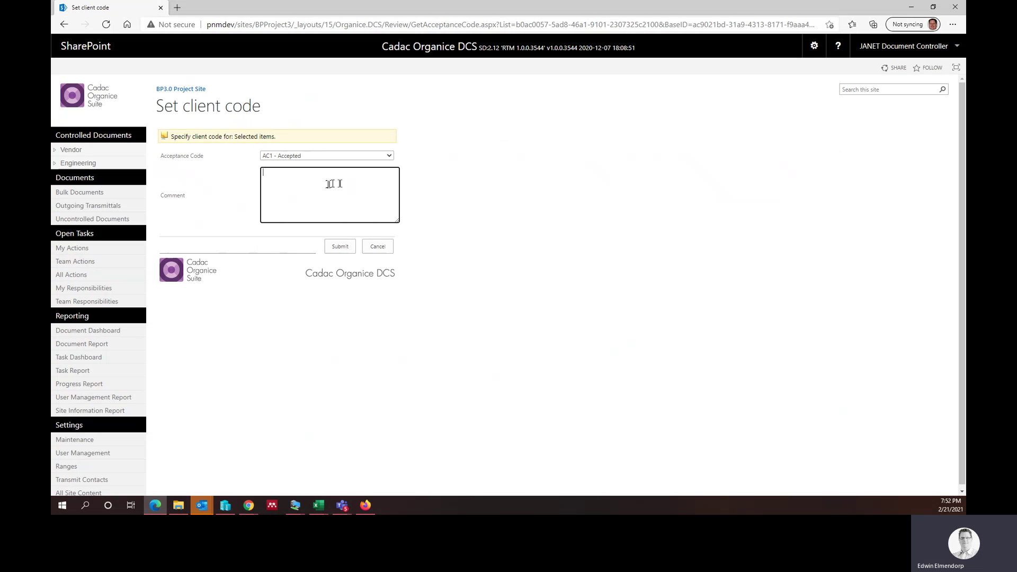
{"action": "left_click", "coordinate": [340, 248]}
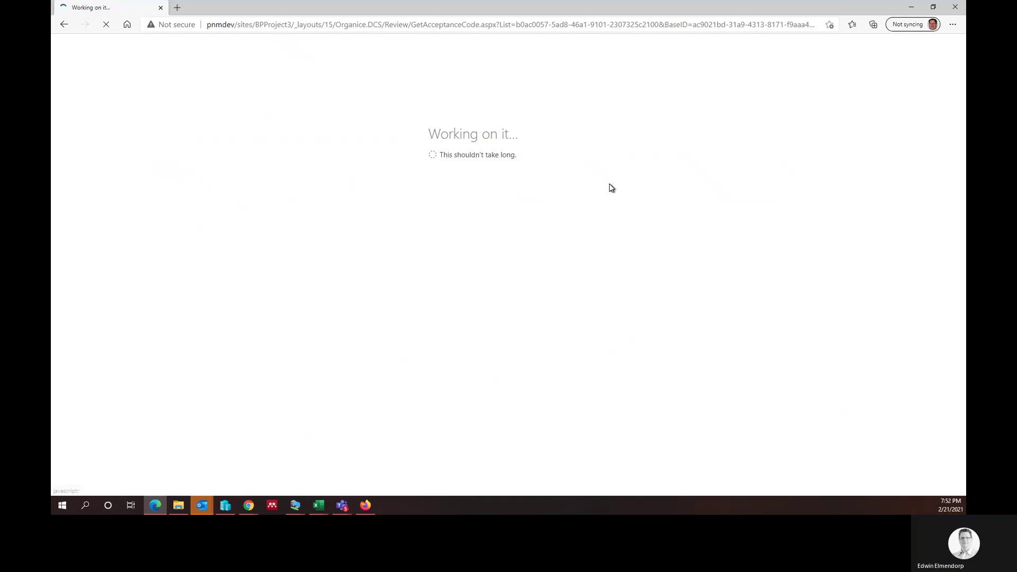
- Set the client code of the RAFFINATE STRIPPER REBOILER DATASHEET task to AC3 - Rejected and submit it
{"action": "left_click", "coordinate": [161, 187]}
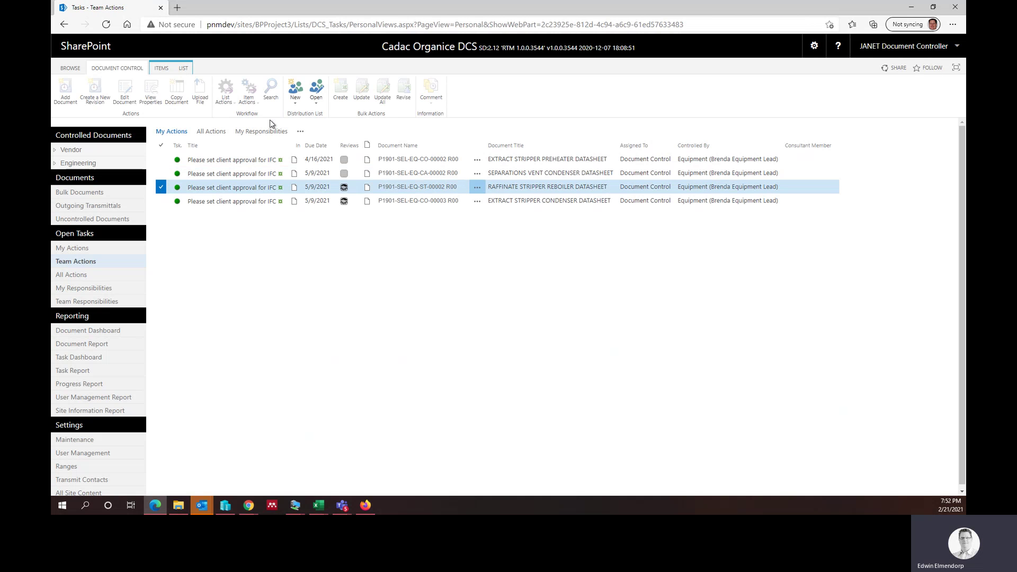
{"action": "left_click", "coordinate": [224, 95]}
{"action": "left_click", "coordinate": [273, 132]}
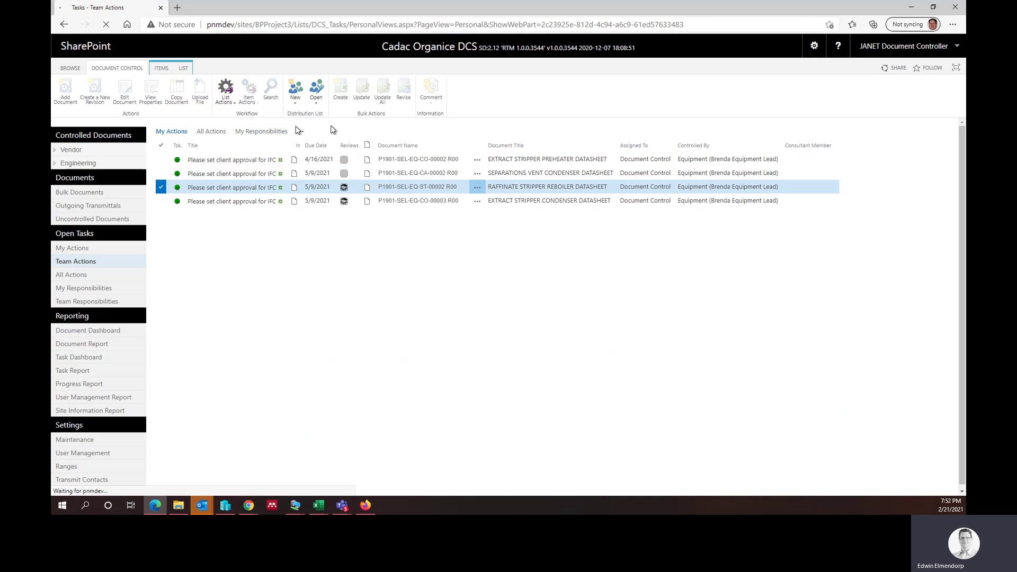
{"action": "left_click", "coordinate": [320, 156]}
{"action": "left_click", "coordinate": [322, 170]}
{"action": "left_click", "coordinate": [317, 174]}
{"action": "left_click", "coordinate": [340, 246]}
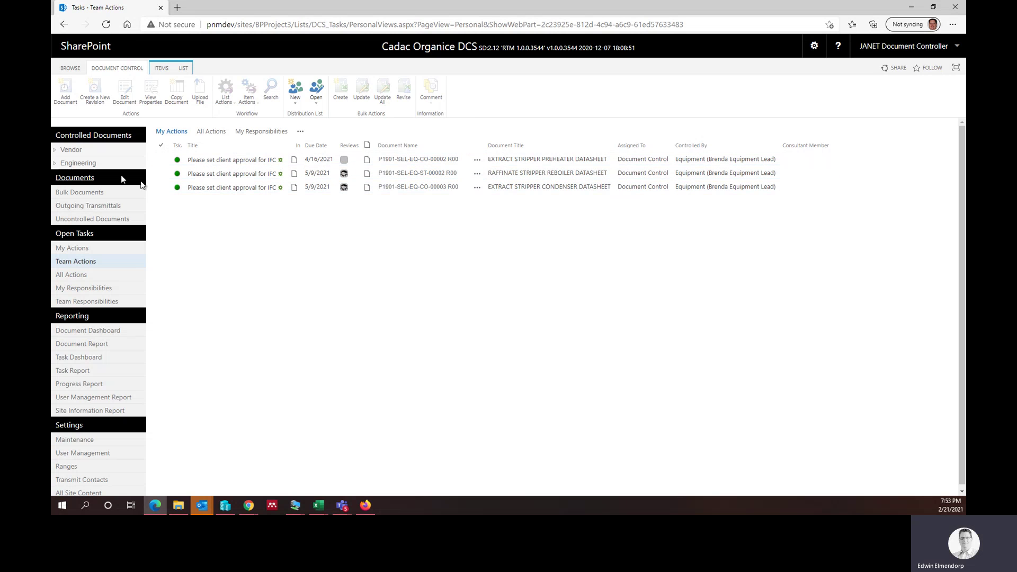
- Open the Engineering Equipment documents' current revisions and check their workflow states
{"action": "left_click", "coordinate": [54, 163]}
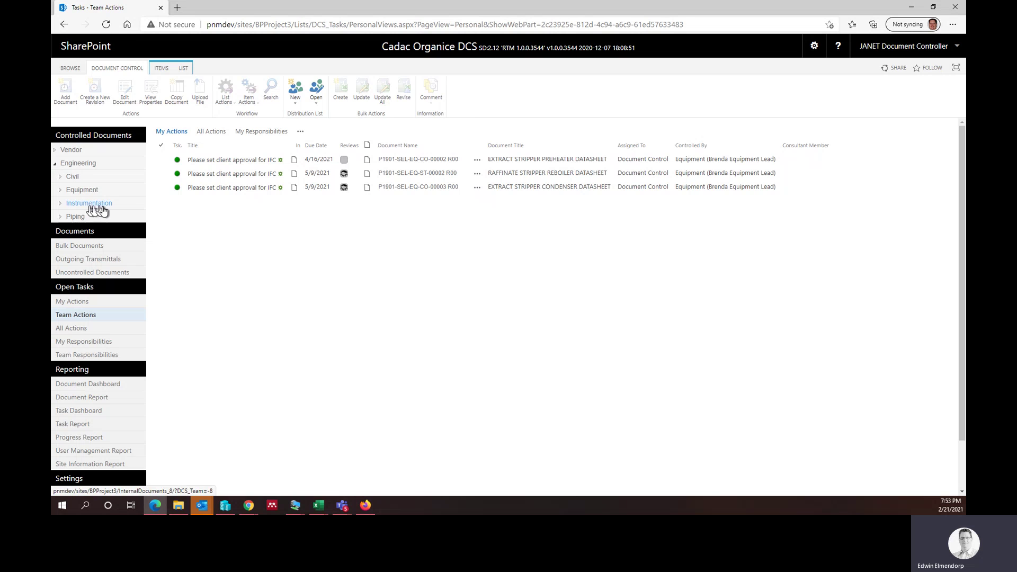
{"action": "left_click", "coordinate": [80, 191]}
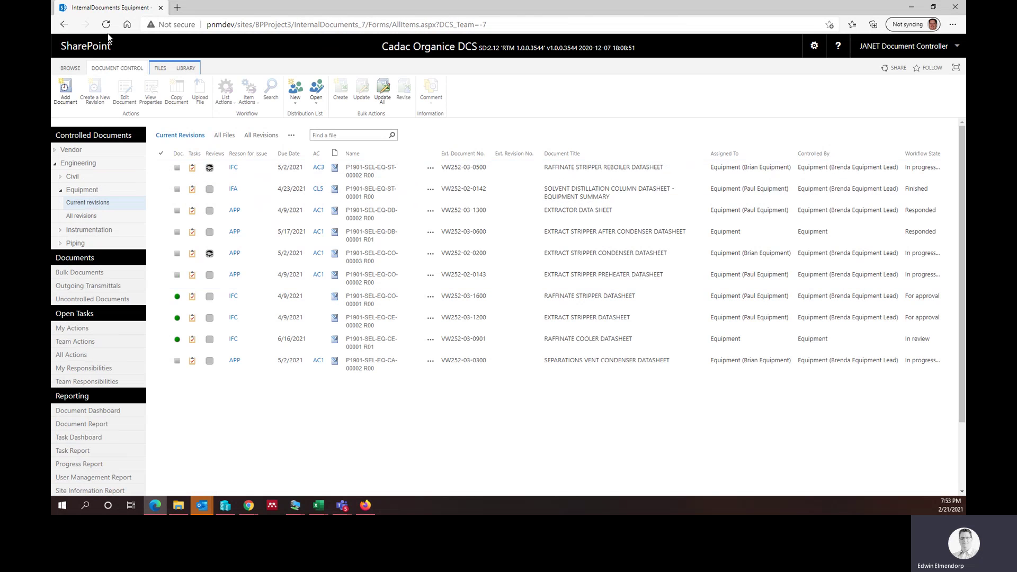
{"action": "left_click", "coordinate": [586, 169]}
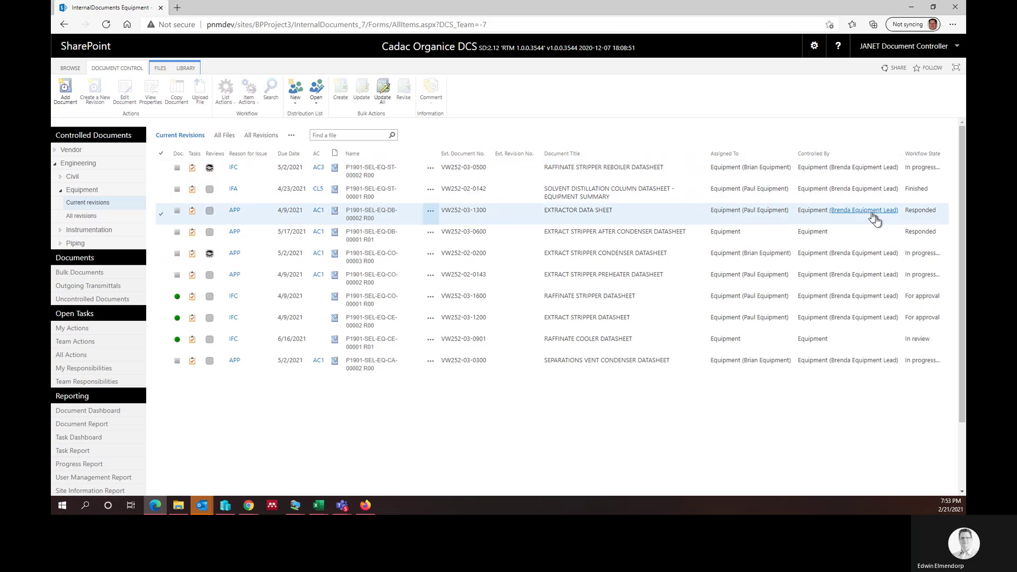
{"action": "left_click", "coordinate": [935, 263]}
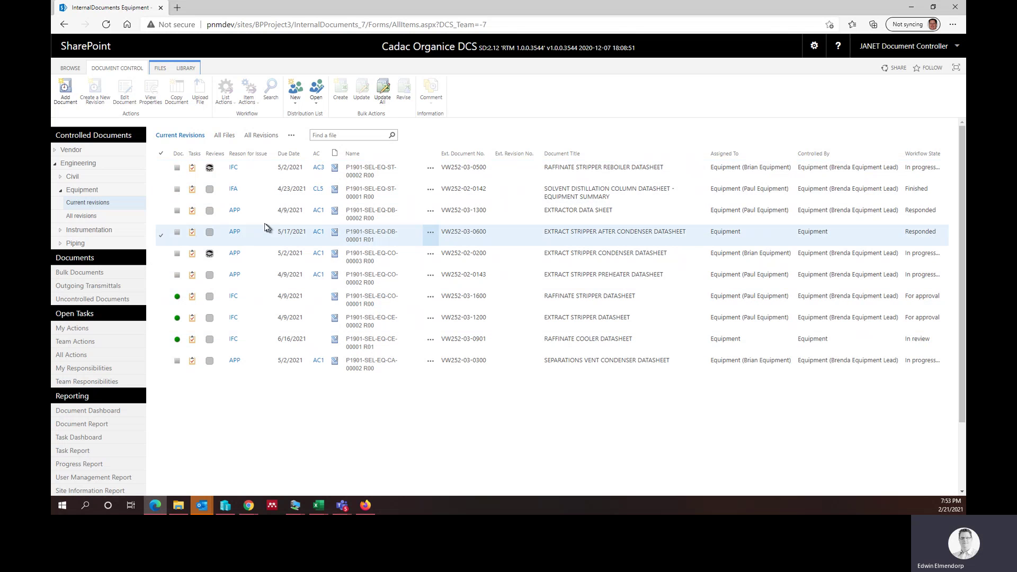
- Go through the Equipment documents row by row, comparing each one's reason for issue
{"action": "left_click", "coordinate": [244, 170]}
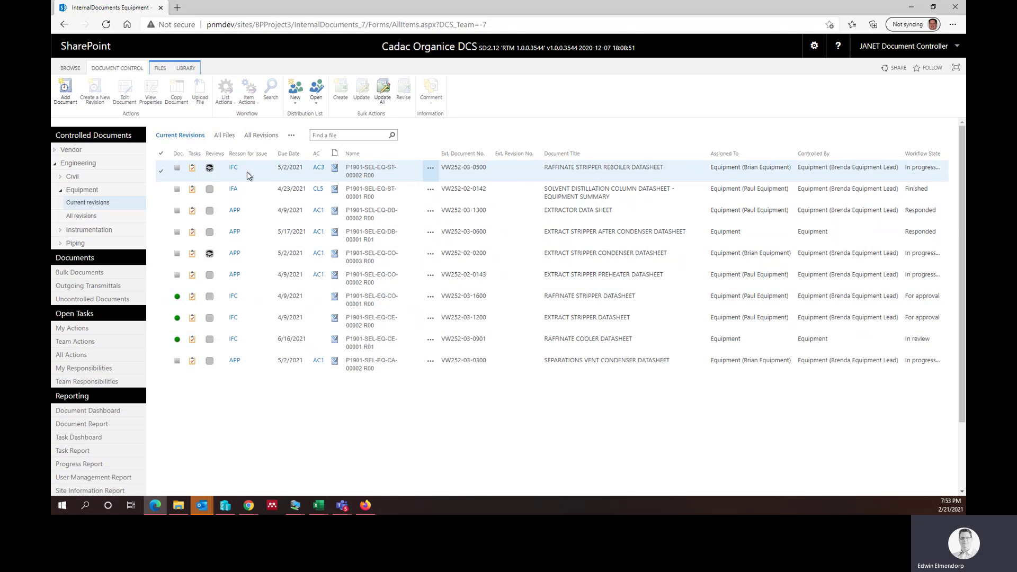
{"action": "left_click", "coordinate": [247, 195]}
{"action": "left_click", "coordinate": [245, 214]}
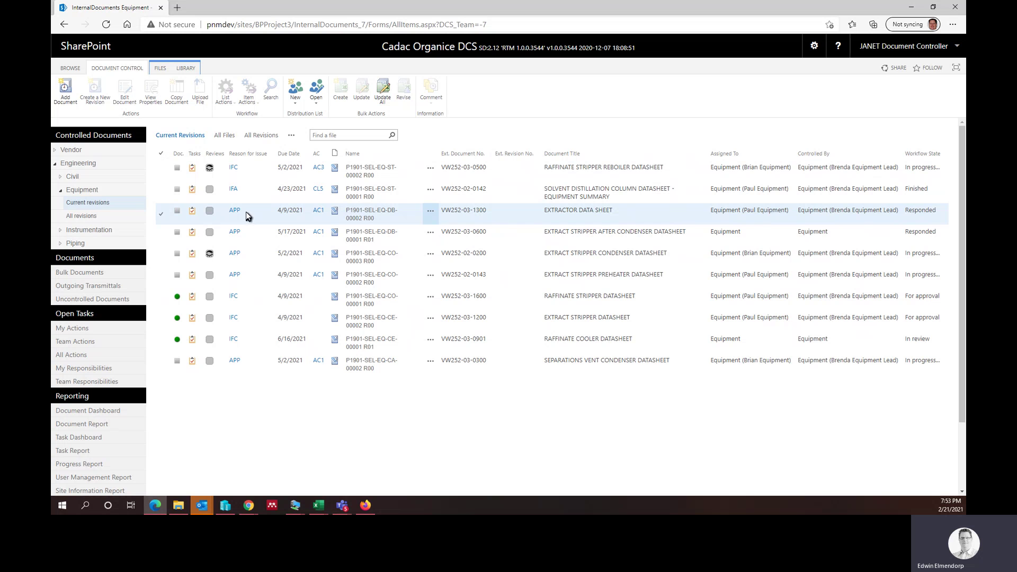
{"action": "left_click", "coordinate": [246, 234]}
{"action": "left_click", "coordinate": [247, 255]}
{"action": "left_click", "coordinate": [247, 276]}
{"action": "left_click", "coordinate": [247, 298]}
{"action": "left_click", "coordinate": [247, 319]}
{"action": "left_click", "coordinate": [246, 340]}
{"action": "left_click", "coordinate": [247, 362]}
{"action": "left_click", "coordinate": [248, 320]}
{"action": "left_click", "coordinate": [251, 299]}
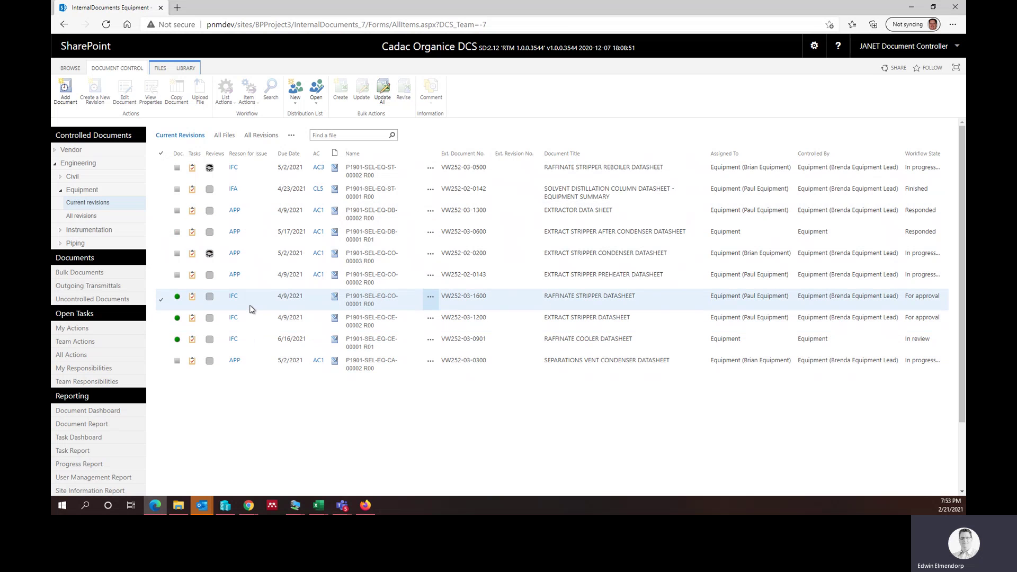
{"action": "left_click", "coordinate": [249, 320]}
{"action": "left_click", "coordinate": [249, 340]}
{"action": "left_click", "coordinate": [250, 300]}
{"action": "left_click", "coordinate": [251, 303]}
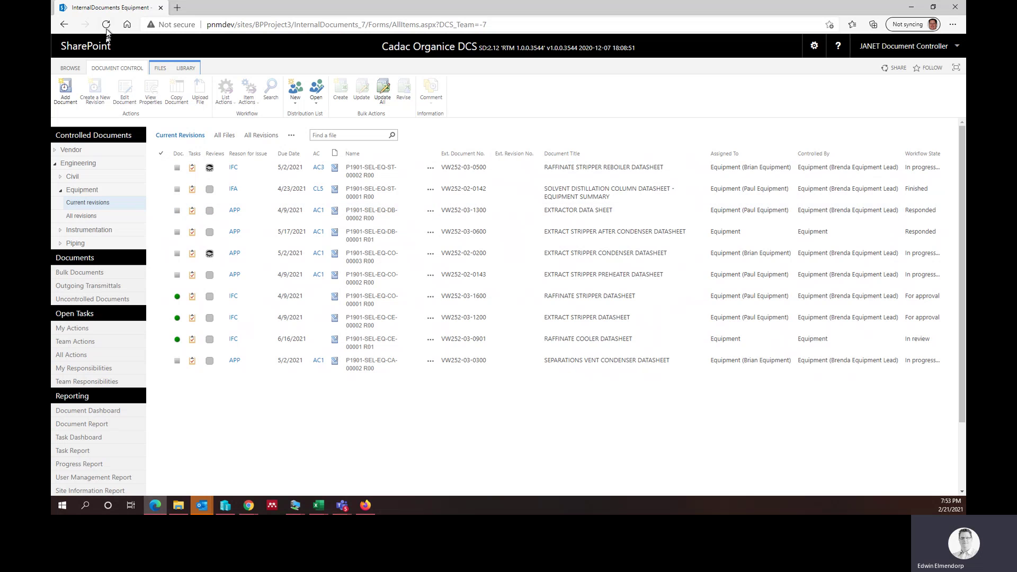
- Reload the Equipment list, open revision P1901-SEL-EQ-ST-00002 R01 and check its workflow state
{"action": "left_click", "coordinate": [106, 26]}
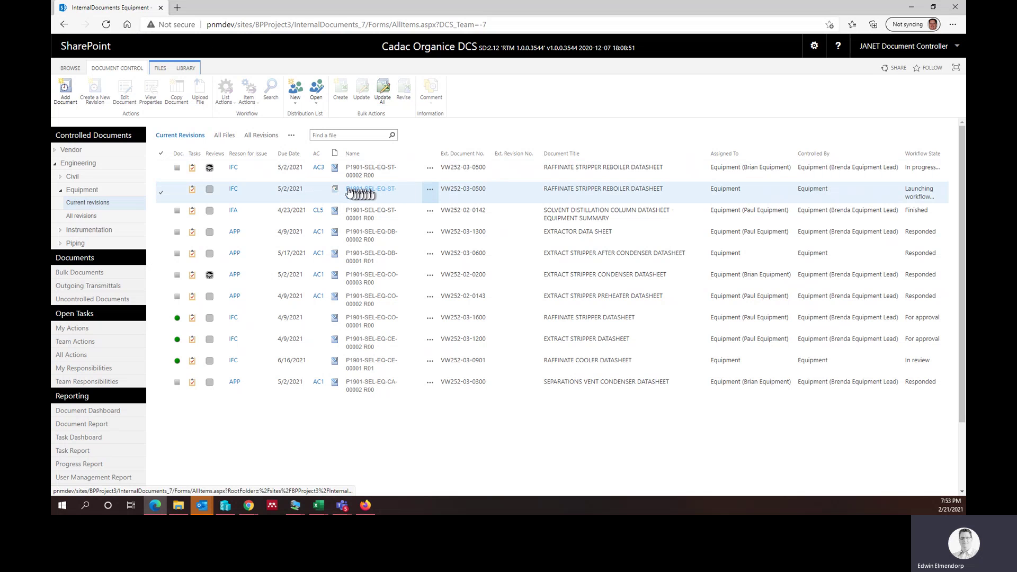
{"action": "left_click", "coordinate": [164, 192]}
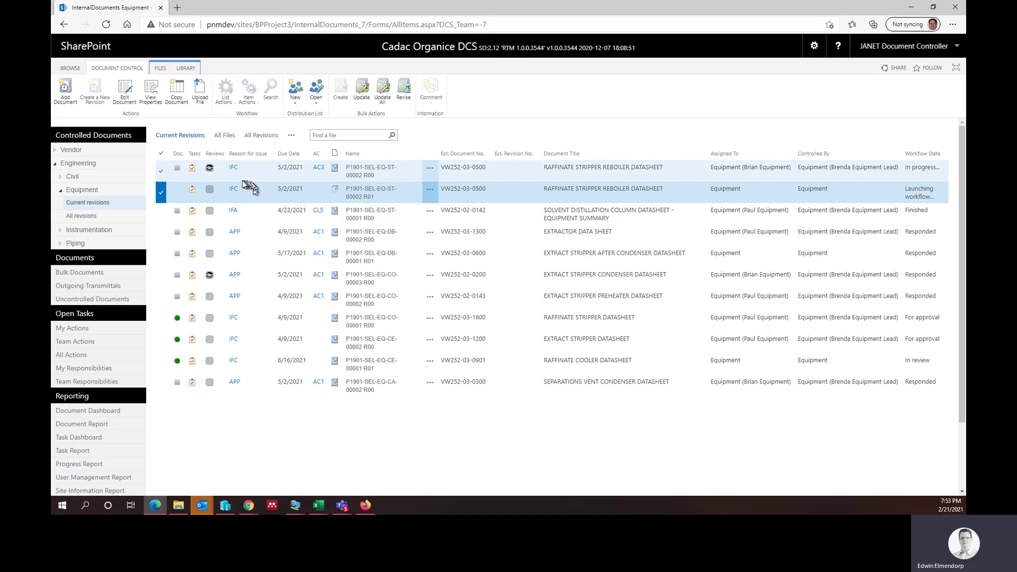
{"action": "left_click", "coordinate": [372, 193]}
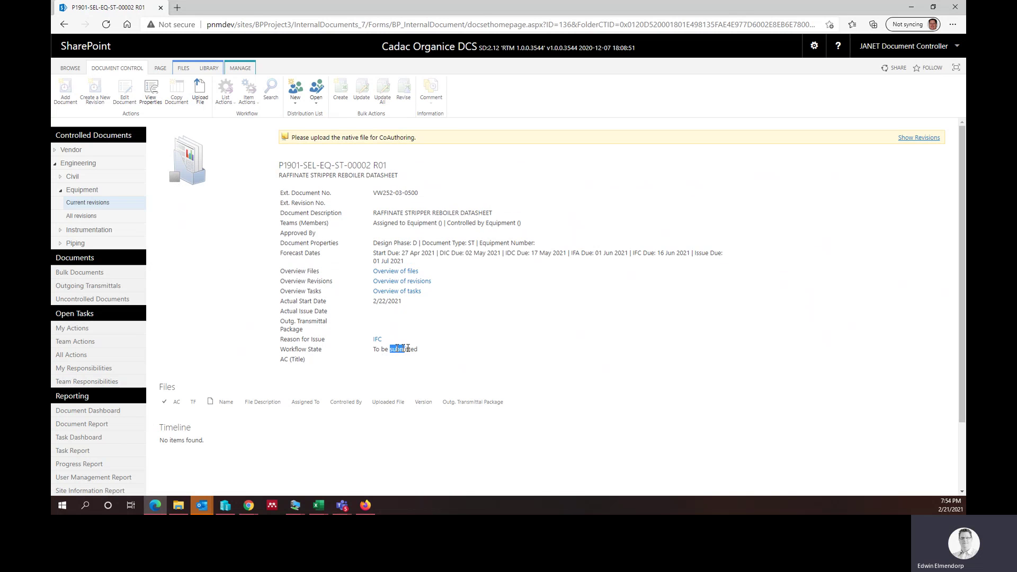
{"action": "left_click", "coordinate": [411, 348]}
- Open revision R00 from the document's overview of revisions and review the assigned teams in its timeline
{"action": "left_click", "coordinate": [422, 285]}
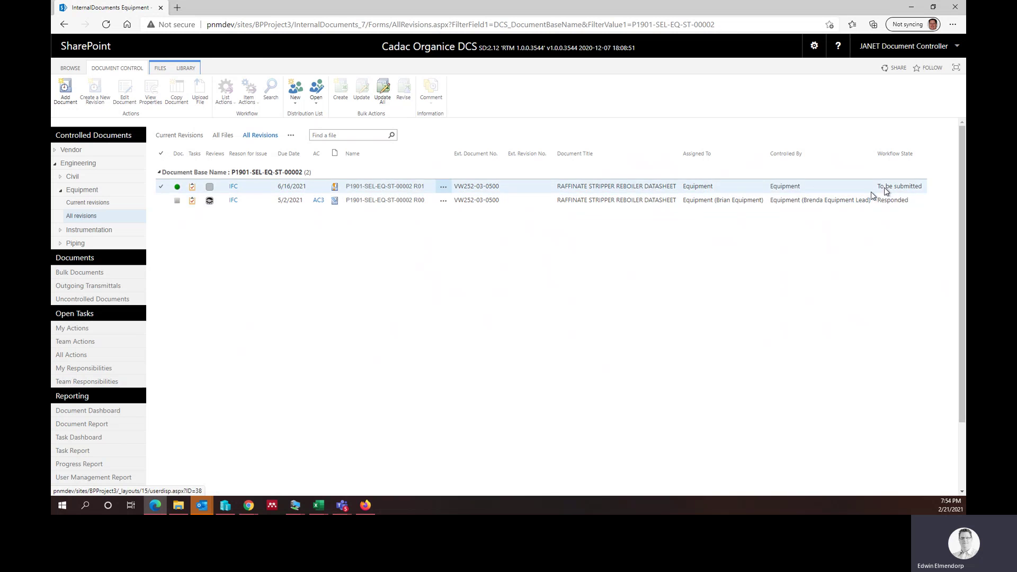
{"action": "left_click", "coordinate": [381, 201]}
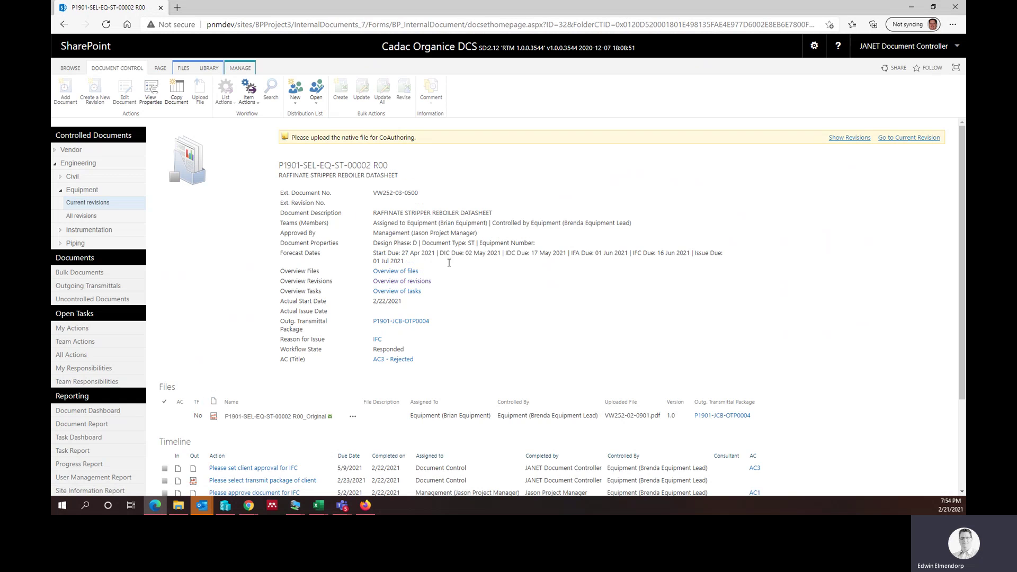
{"action": "scroll", "coordinate": [449, 263], "scroll_direction": "down", "scroll_amount": 2}
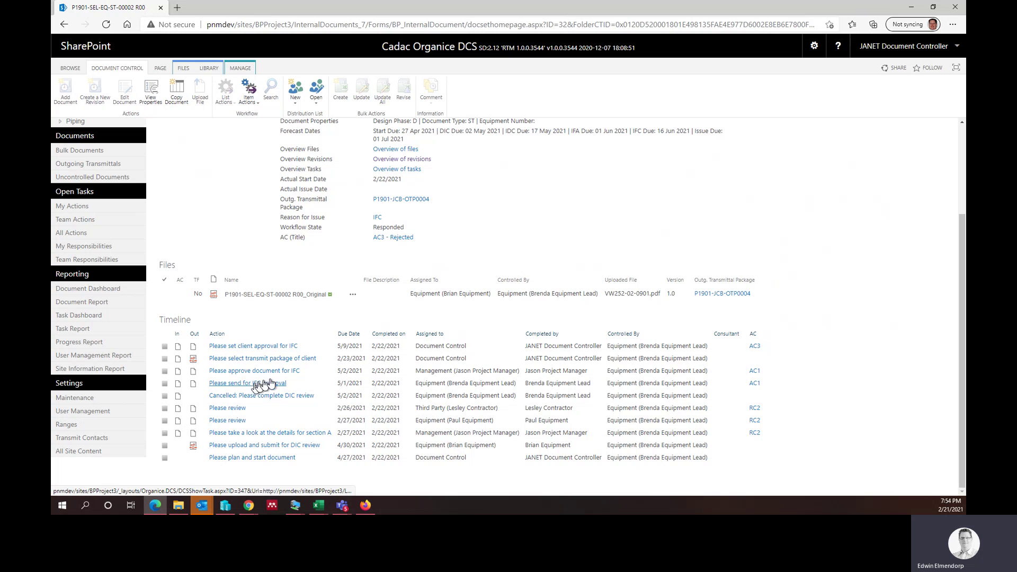
{"action": "left_click_drag", "start_coordinate": [424, 370], "coordinate": [441, 358]}
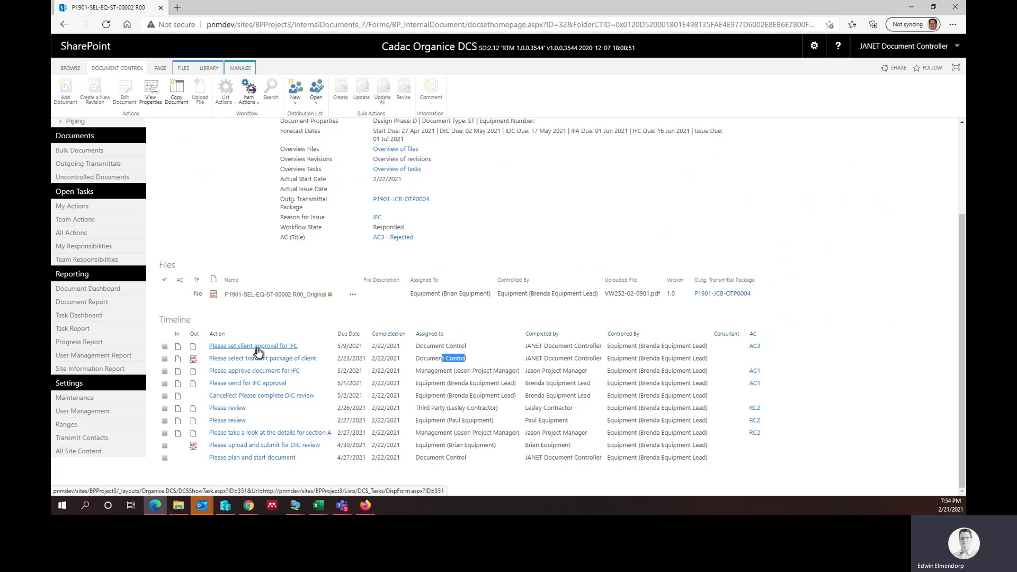
{"action": "left_click_drag", "start_coordinate": [423, 345], "coordinate": [451, 344]}
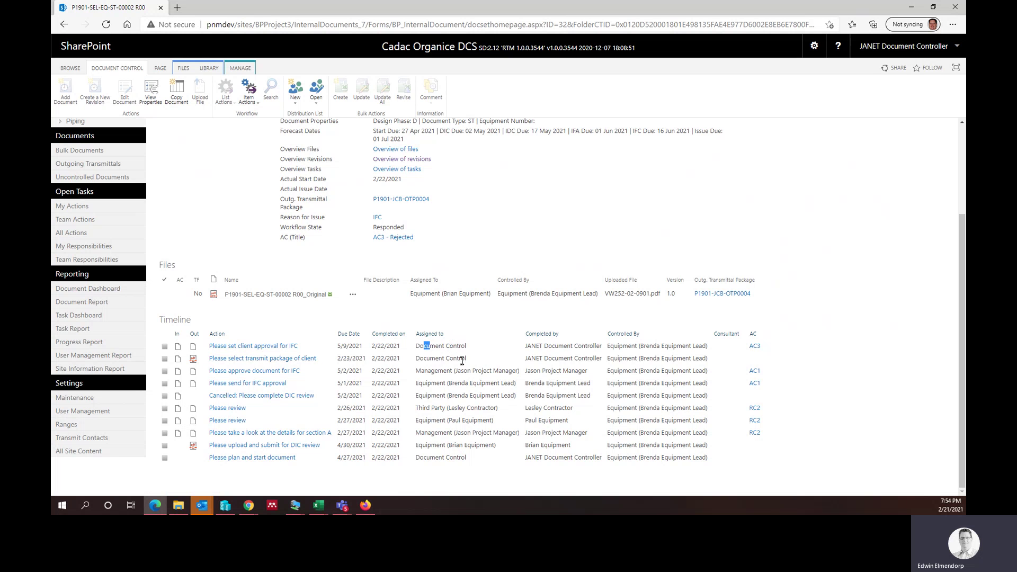
- View the acceptance code comment of R00's client approval task in the timeline and close it
{"action": "left_click", "coordinate": [754, 347]}
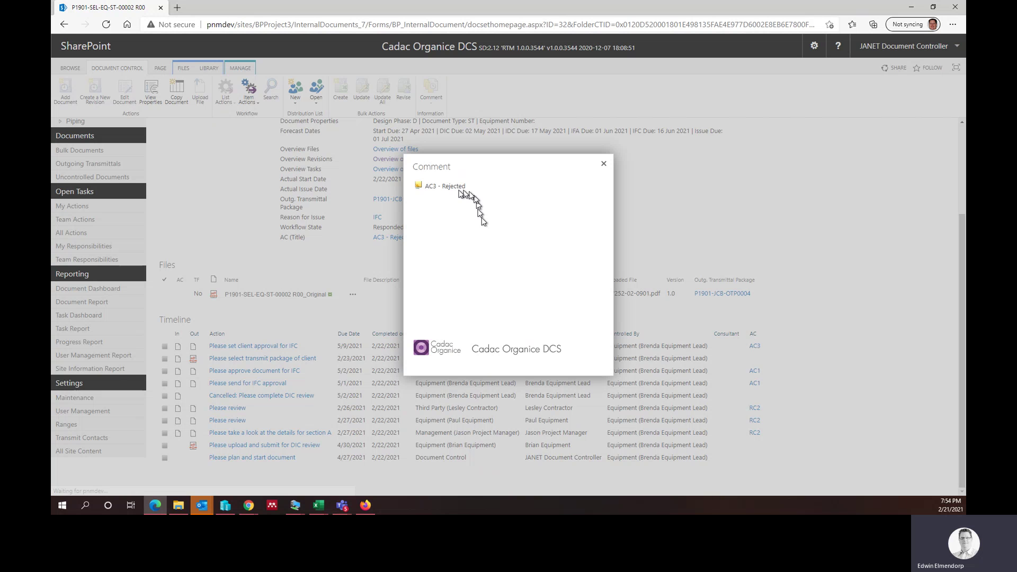
{"action": "left_click", "coordinate": [488, 193]}
{"action": "left_click", "coordinate": [604, 165]}
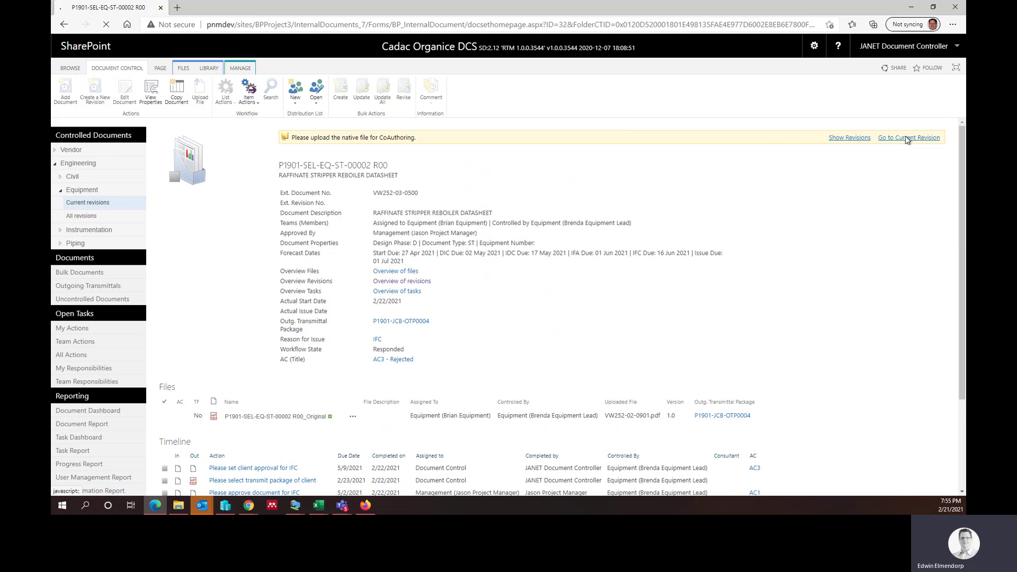
- Check the timeline task of current revision R01, and return to revision R00 through its list of revisions
{"action": "scroll", "coordinate": [252, 271], "scroll_direction": "down", "scroll_amount": 2}
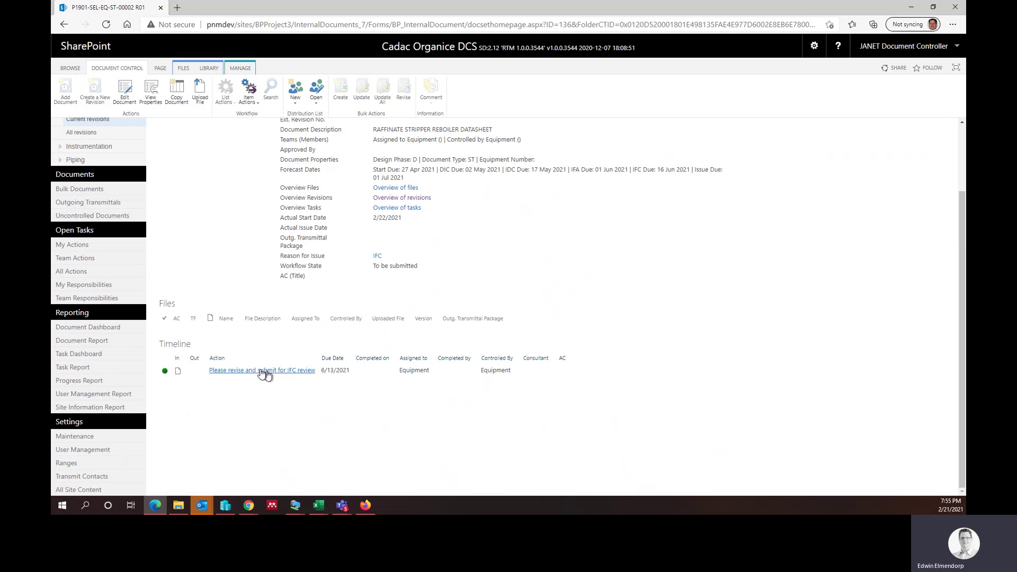
{"action": "scroll", "coordinate": [202, 243], "scroll_direction": "up", "scroll_amount": 2}
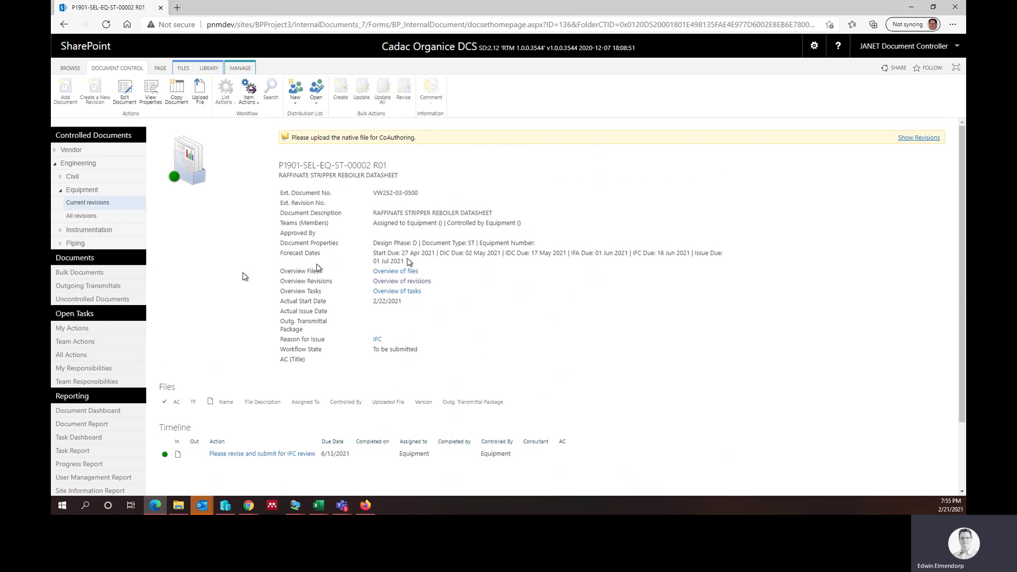
{"action": "left_click", "coordinate": [924, 137]}
{"action": "left_click", "coordinate": [933, 138]}
{"action": "left_click", "coordinate": [890, 159]}
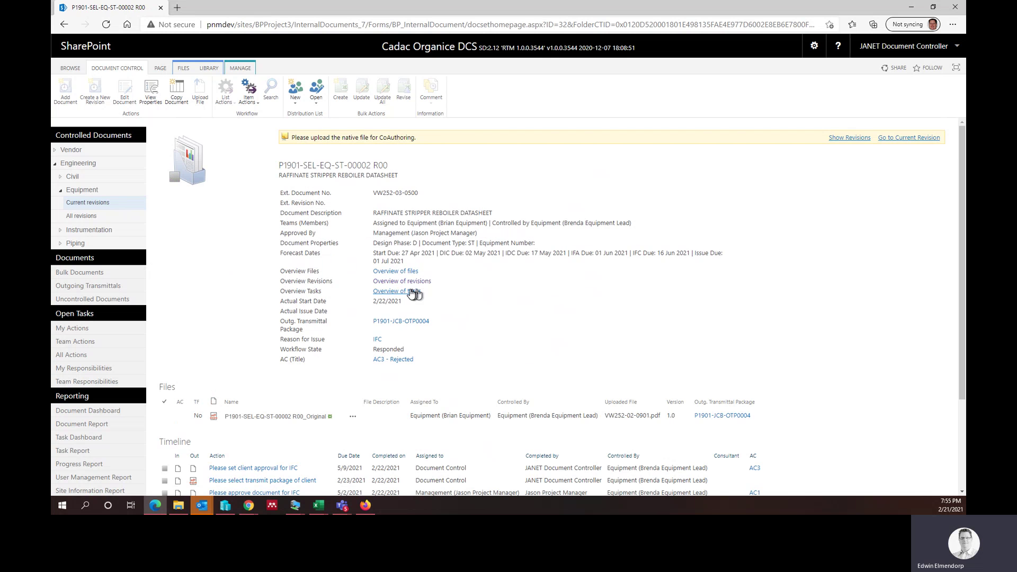
- Check R00's overview of tasks, return to its page and examine the outgoing transmittal package entry
{"action": "left_click", "coordinate": [412, 292]}
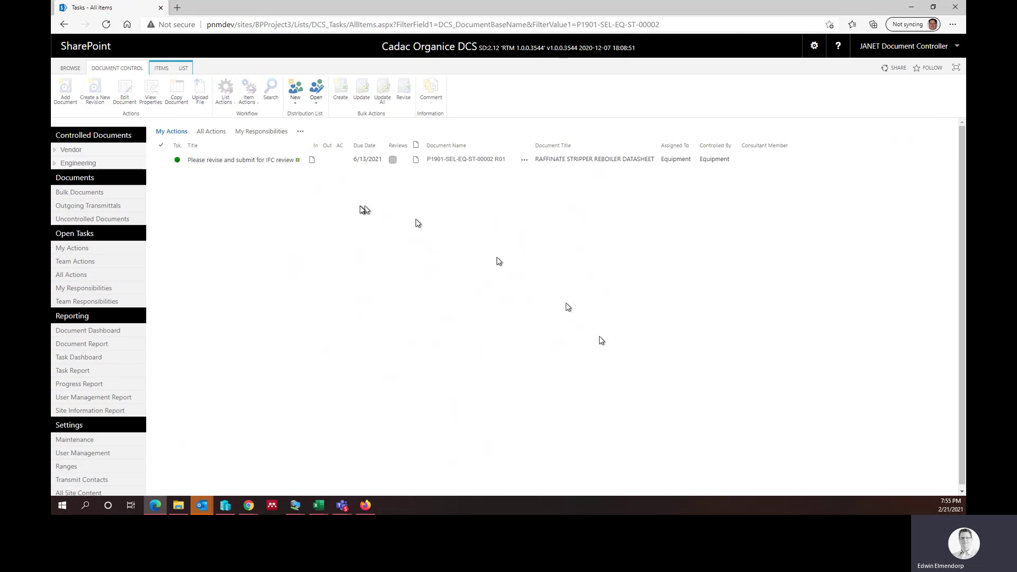
{"action": "left_click", "coordinate": [63, 25]}
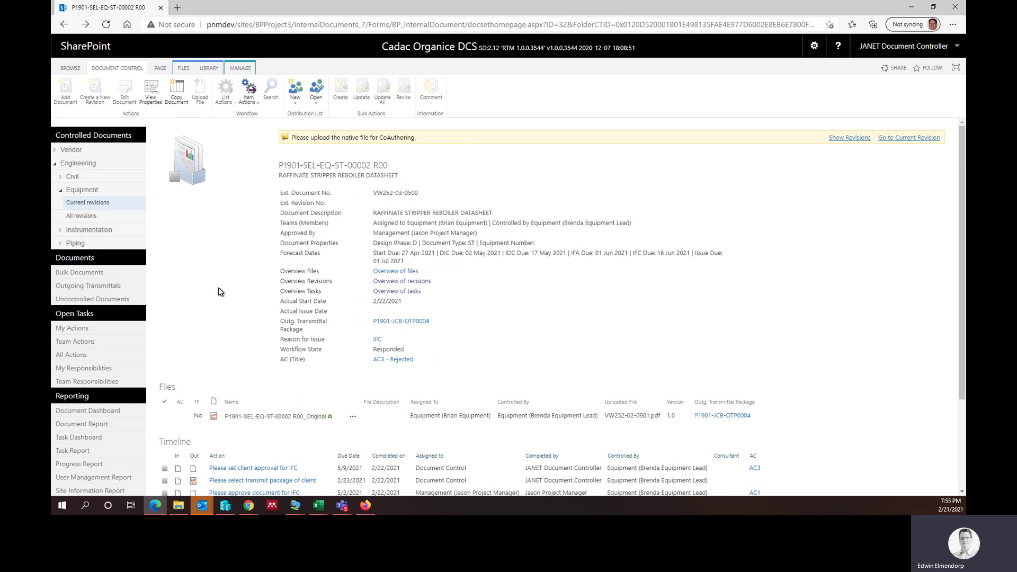
{"action": "scroll", "coordinate": [221, 292], "scroll_direction": "down", "scroll_amount": 1}
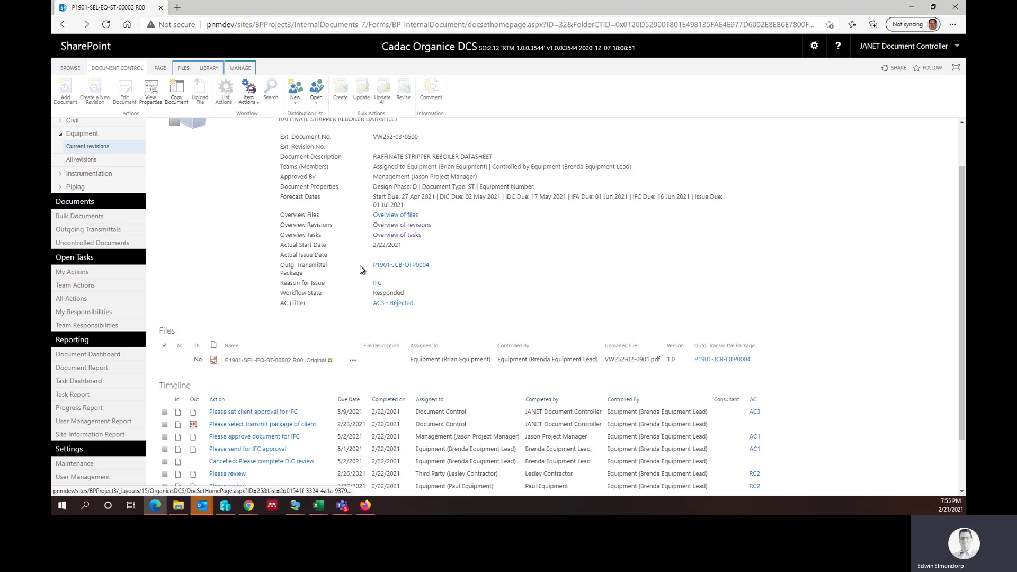
{"action": "left_click_drag", "start_coordinate": [285, 265], "coordinate": [309, 265]}
{"action": "left_click", "coordinate": [595, 253]}
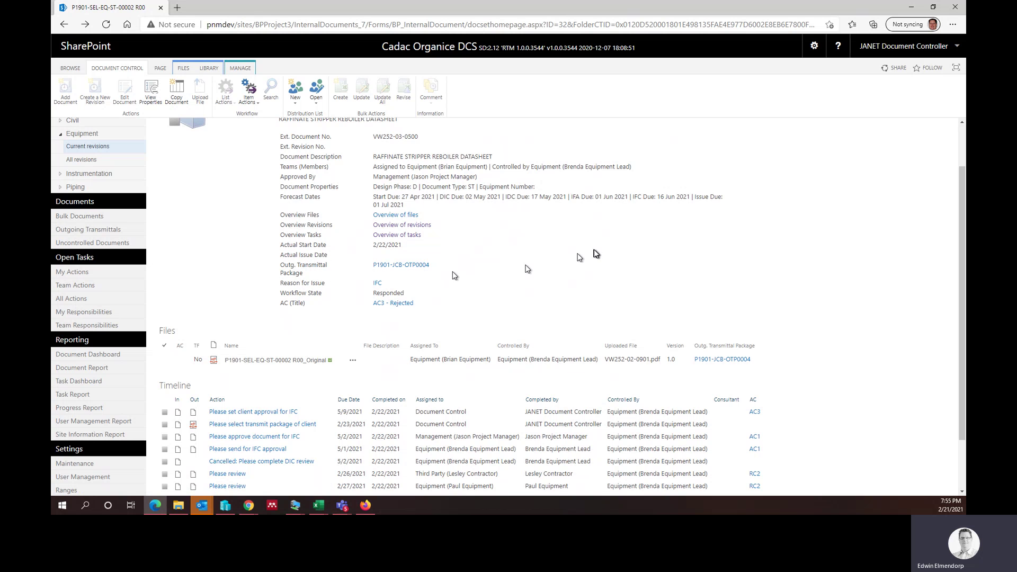
- Open outgoing transmittal package P1901-JCB-OTP0004 from the document page and examine its name and the manual, not controlled file among its files
{"action": "left_click", "coordinate": [404, 265]}
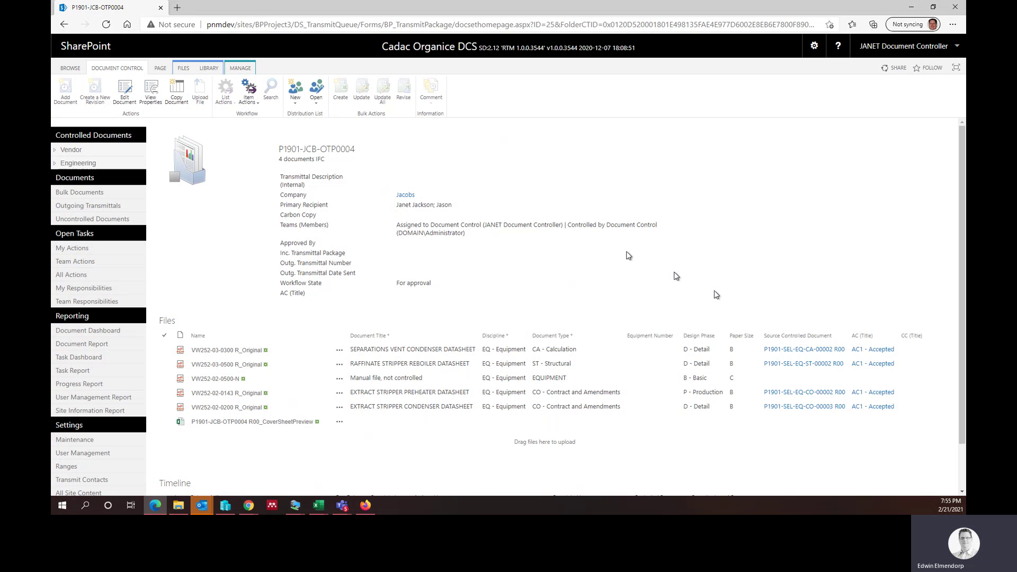
{"action": "left_click_drag", "start_coordinate": [278, 149], "coordinate": [390, 150]}
{"action": "left_click", "coordinate": [463, 150]}
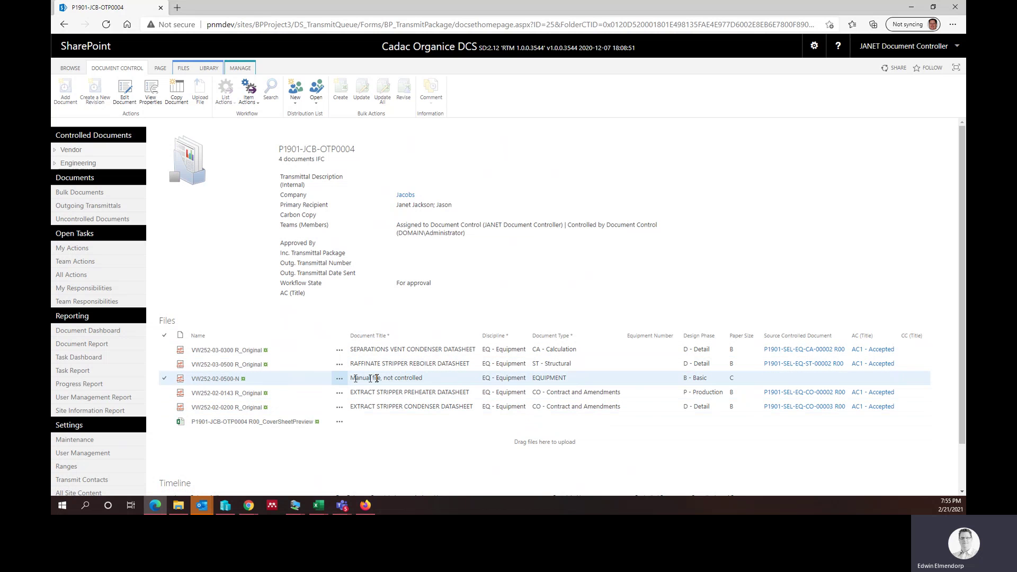
{"action": "left_click_drag", "start_coordinate": [360, 377], "coordinate": [404, 376]}
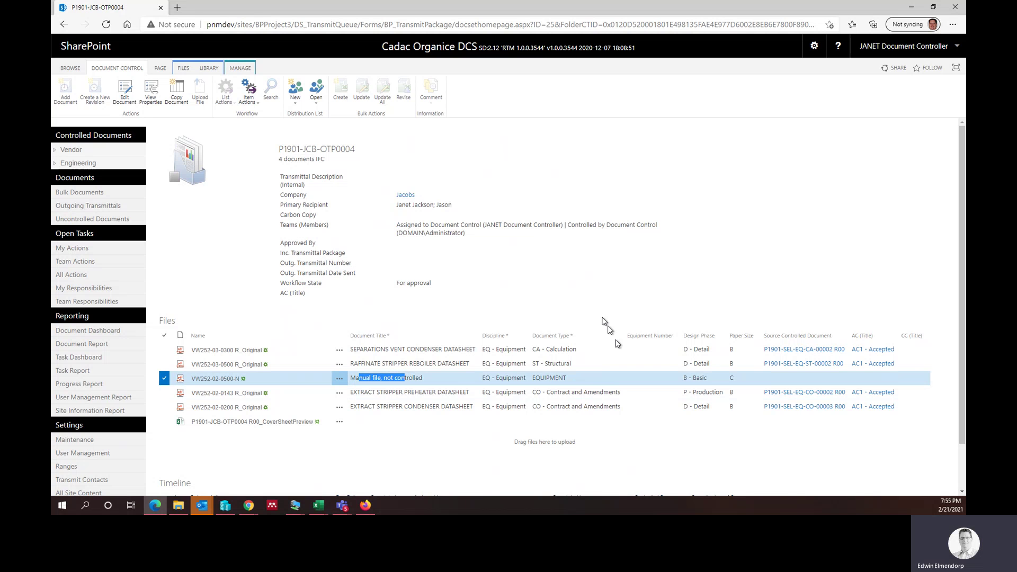
{"action": "left_click", "coordinate": [221, 242]}
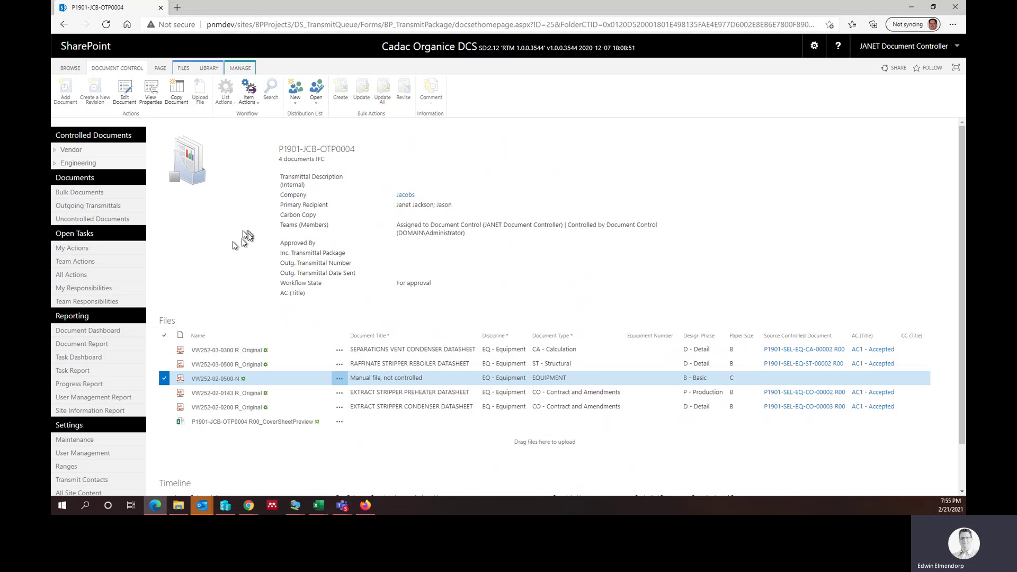
- Open the Progress Report and expand the Management and Equipment teams to review their open tasks
{"action": "left_click", "coordinate": [122, 384]}
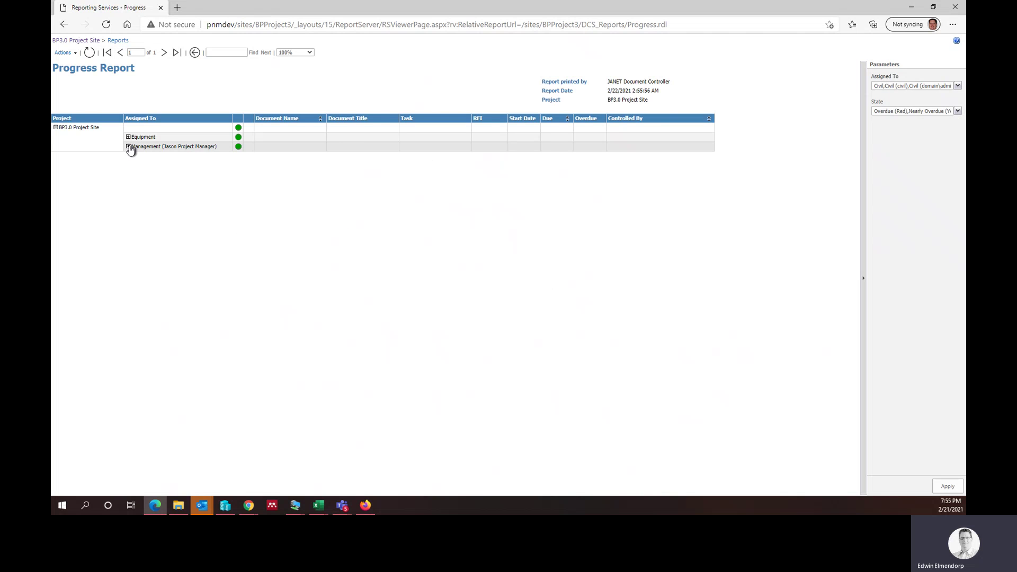
{"action": "left_click", "coordinate": [128, 147]}
{"action": "left_click", "coordinate": [129, 138]}
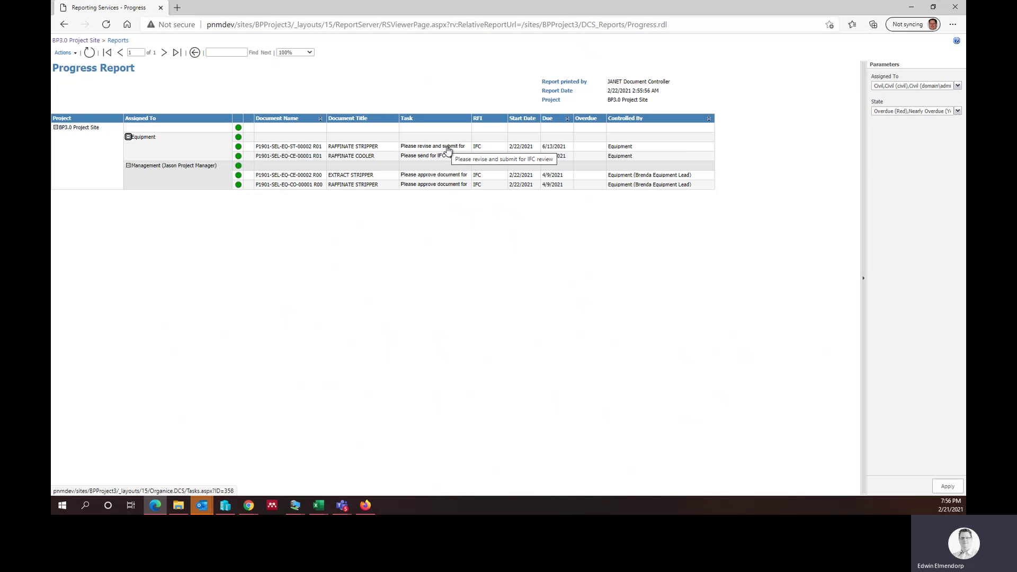
- Include the Closed (Gray) state in the Progress Report, apply it, and expand the Document Control team's tasks
{"action": "left_click", "coordinate": [956, 111]}
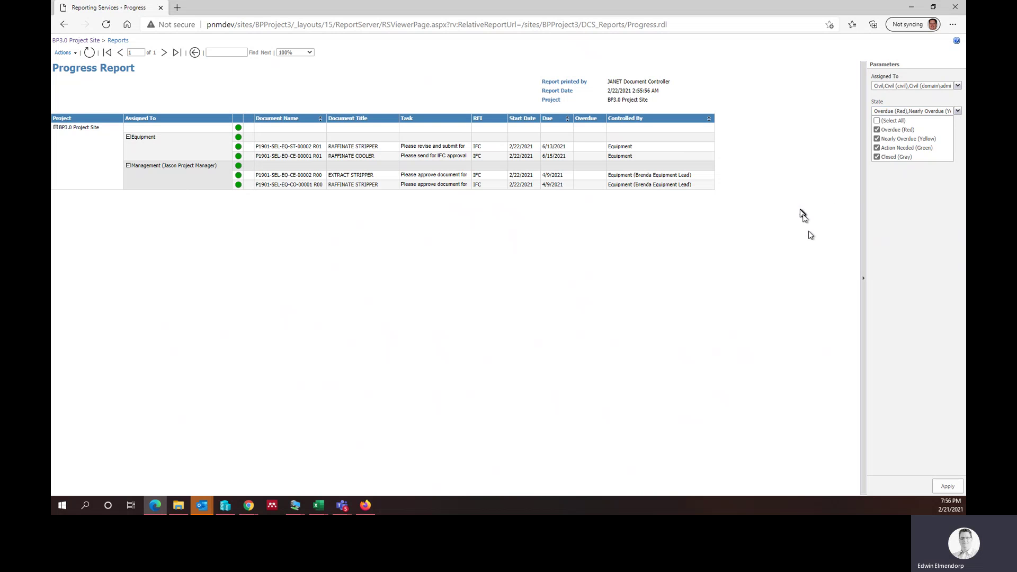
{"action": "left_click", "coordinate": [947, 486]}
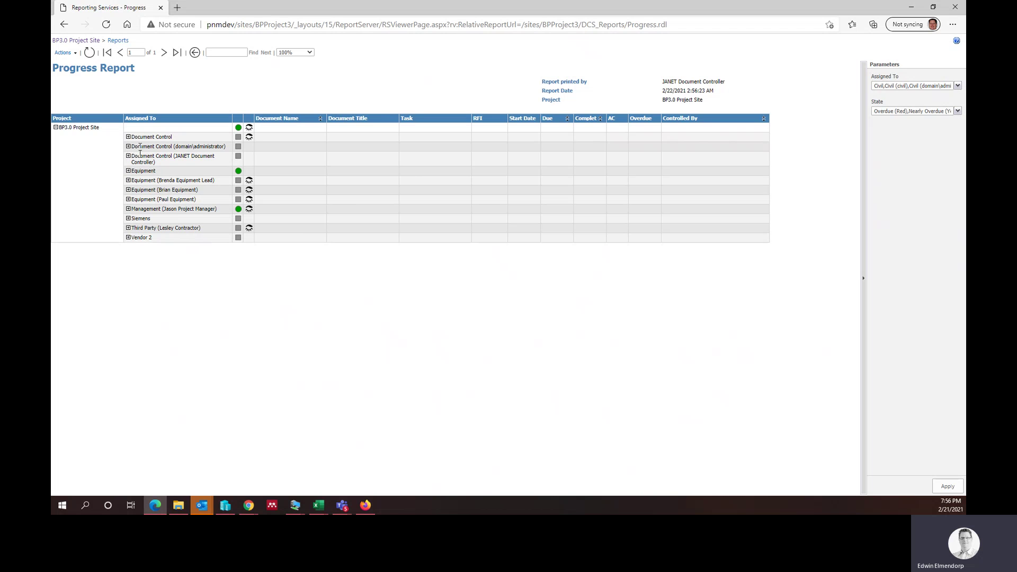
{"action": "left_click", "coordinate": [128, 137]}
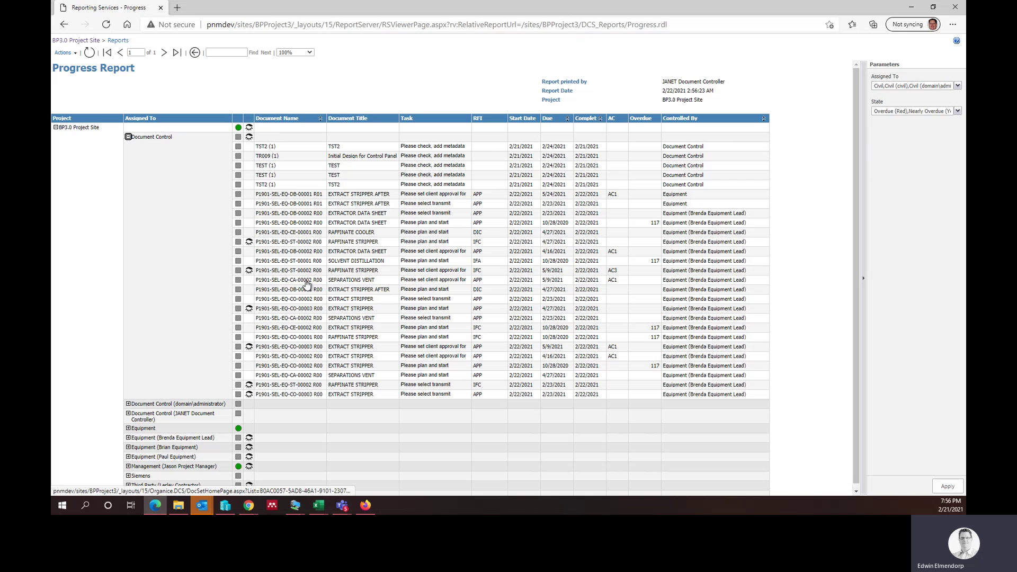
- Open document P1901-SEL-EQ-CA-00002 R00 from the Progress Report and review its details, files and timeline
{"action": "left_click", "coordinate": [279, 284]}
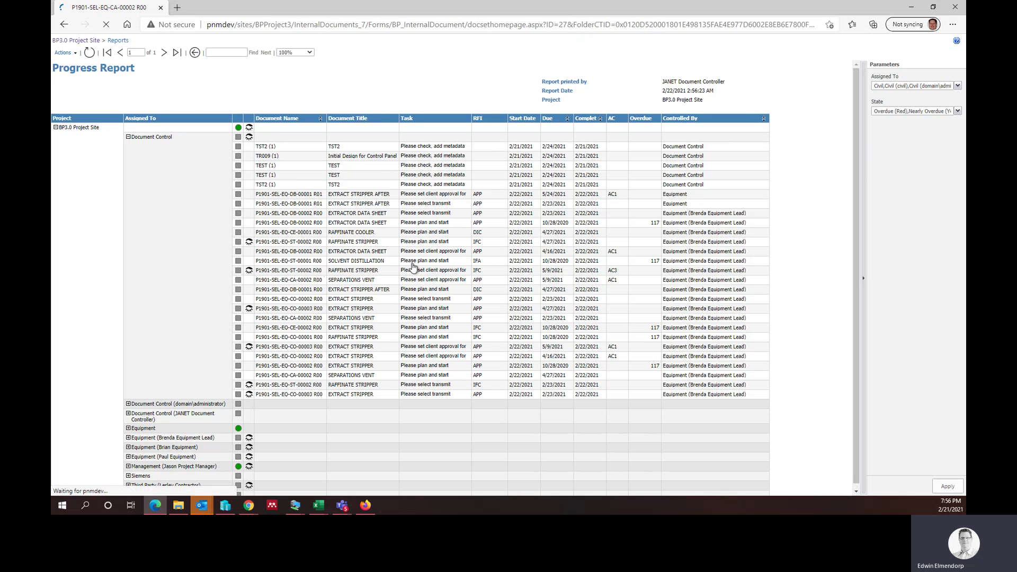
{"action": "scroll", "coordinate": [224, 288], "scroll_direction": "down", "scroll_amount": 3}
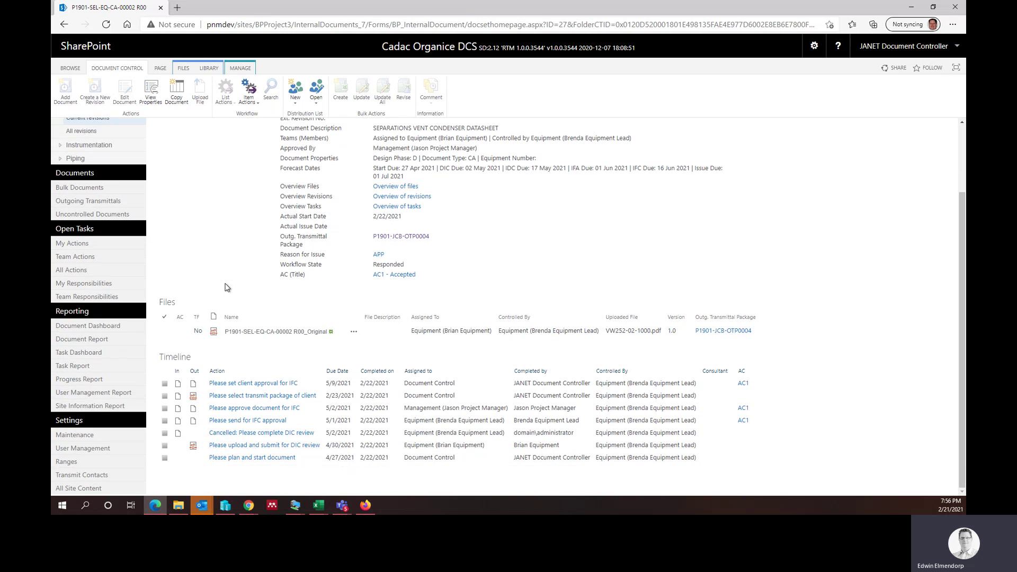
{"action": "scroll", "coordinate": [223, 246], "scroll_direction": "up", "scroll_amount": 3}
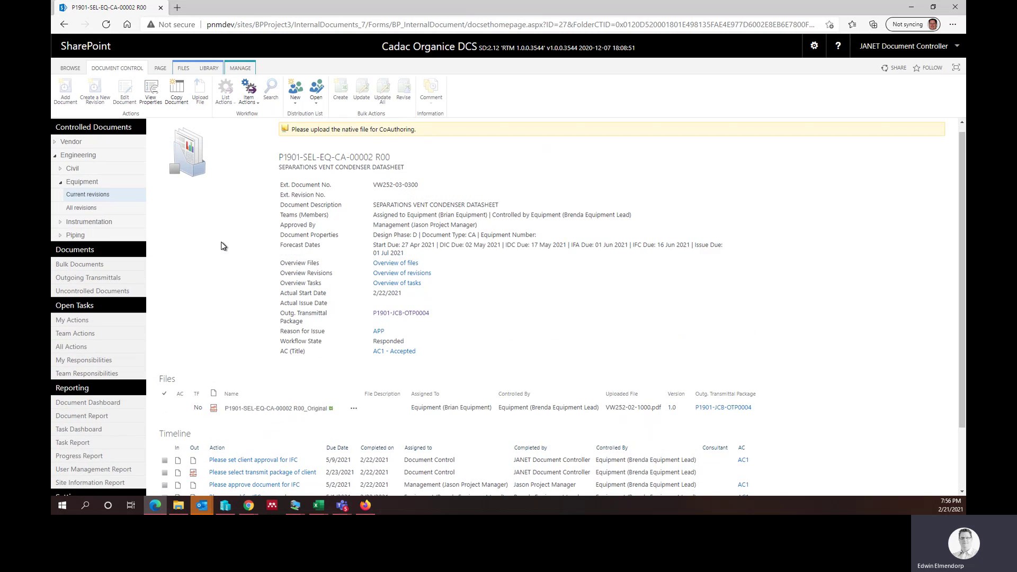
{"action": "scroll", "coordinate": [226, 254], "scroll_direction": "down", "scroll_amount": 3}
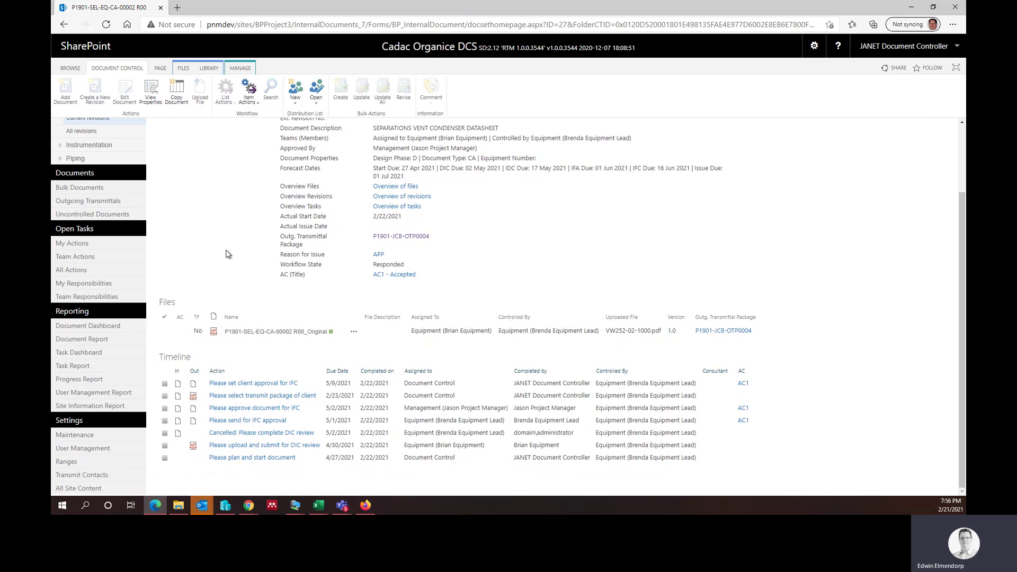
- Review the Document Dashboard, return to the document, and open the current revisions of the Equipment discipline
{"action": "left_click", "coordinate": [98, 327]}
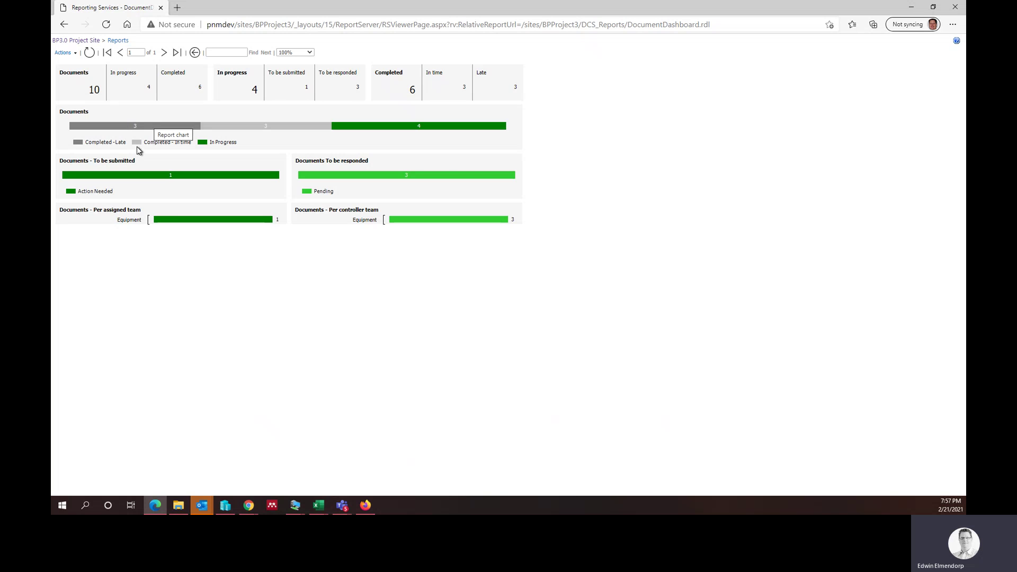
{"action": "left_click", "coordinate": [64, 24]}
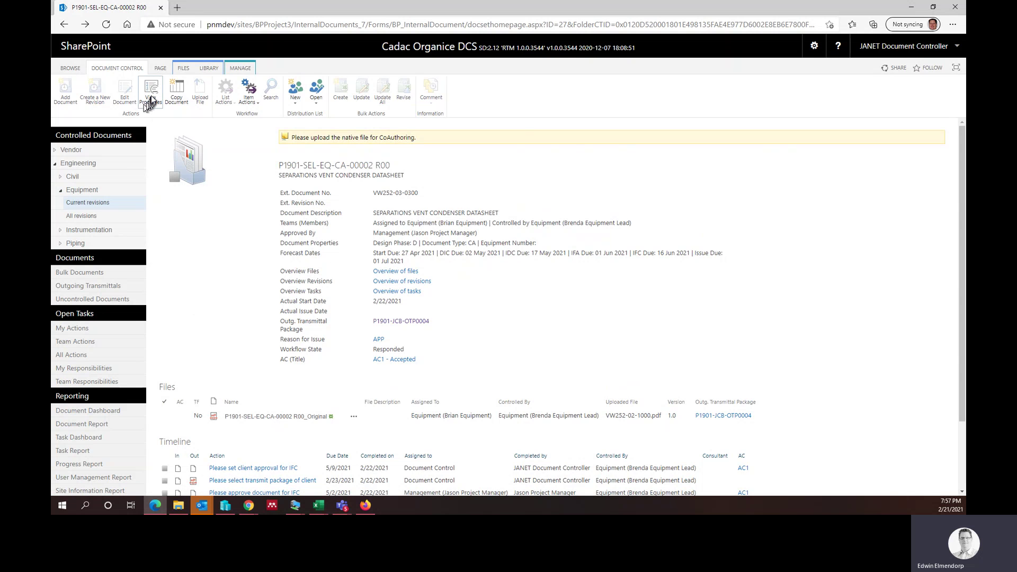
{"action": "left_click", "coordinate": [88, 203]}
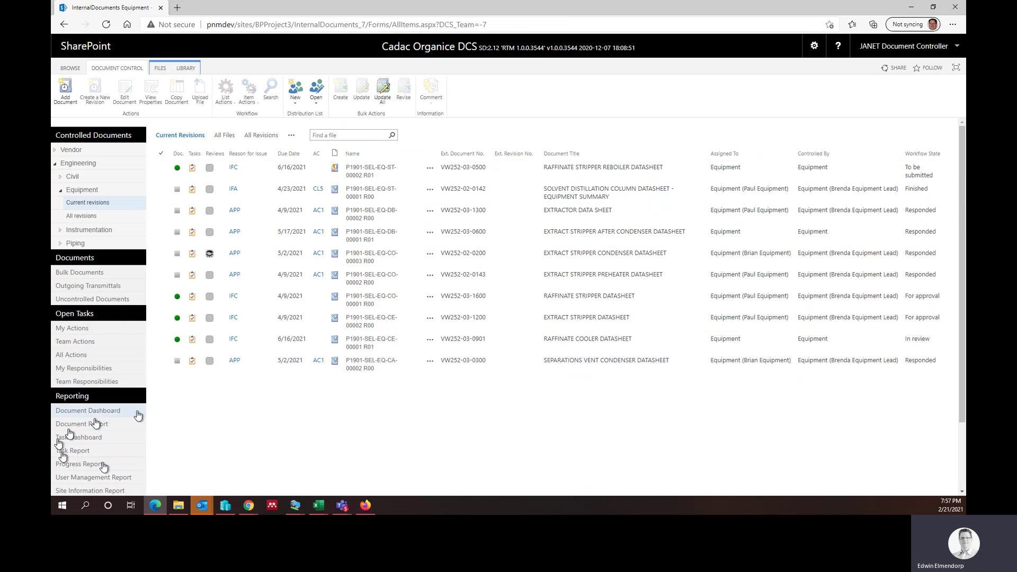
- View the properties of P1901-SEL-EQ-CA-00002 R00, check its planned and forecast dates, then close them and deselect the document
{"action": "left_click", "coordinate": [161, 363]}
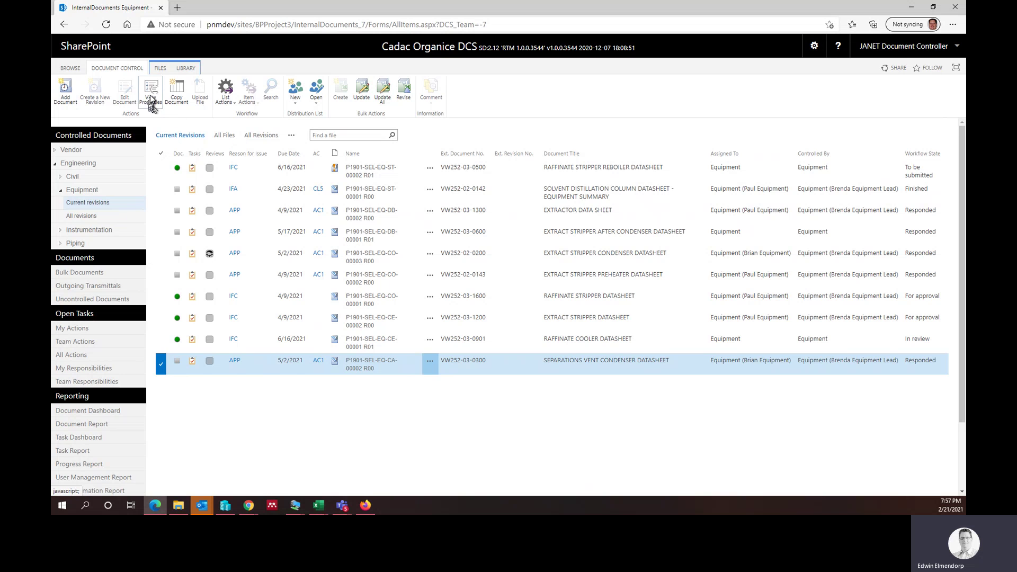
{"action": "left_click", "coordinate": [148, 97]}
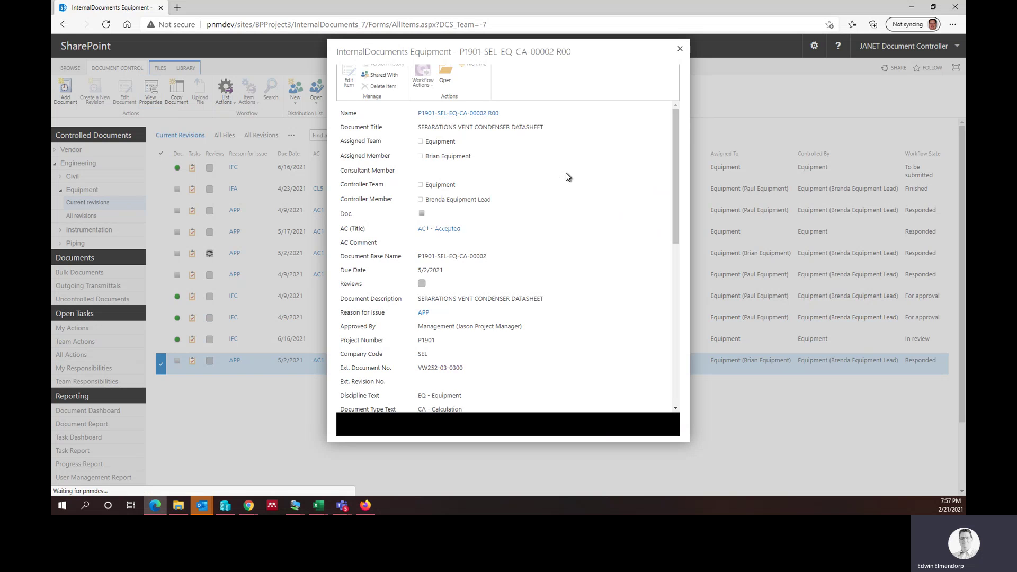
{"action": "left_click_drag", "start_coordinate": [677, 157], "coordinate": [677, 270]}
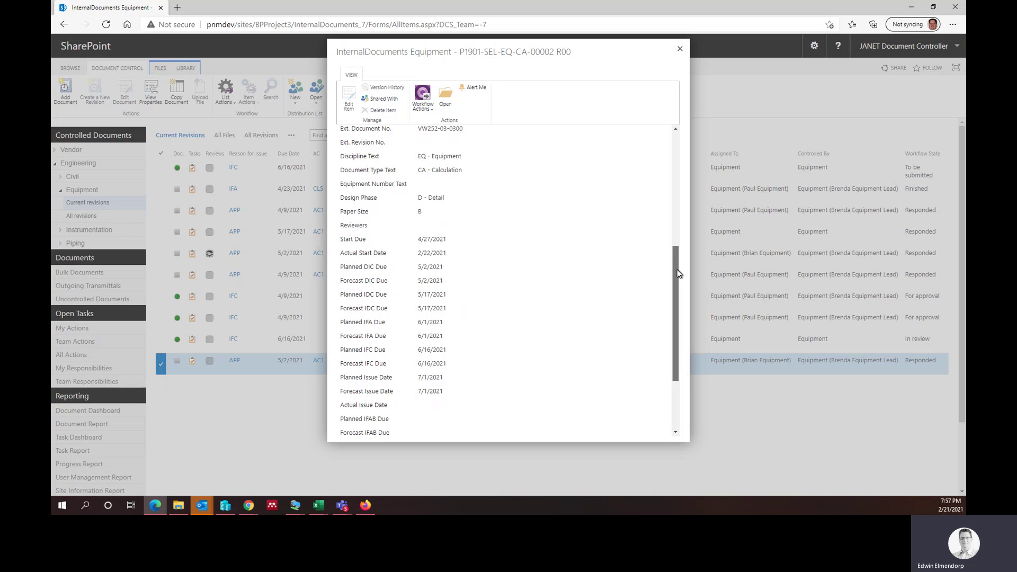
{"action": "mouse_move", "coordinate": [679, 273]}
{"action": "left_mouse_down"}
{"action": "mouse_move", "coordinate": [677, 233]}
{"action": "mouse_move", "coordinate": [683, 259]}
{"action": "left_mouse_up"}
{"action": "left_click", "coordinate": [679, 49]}
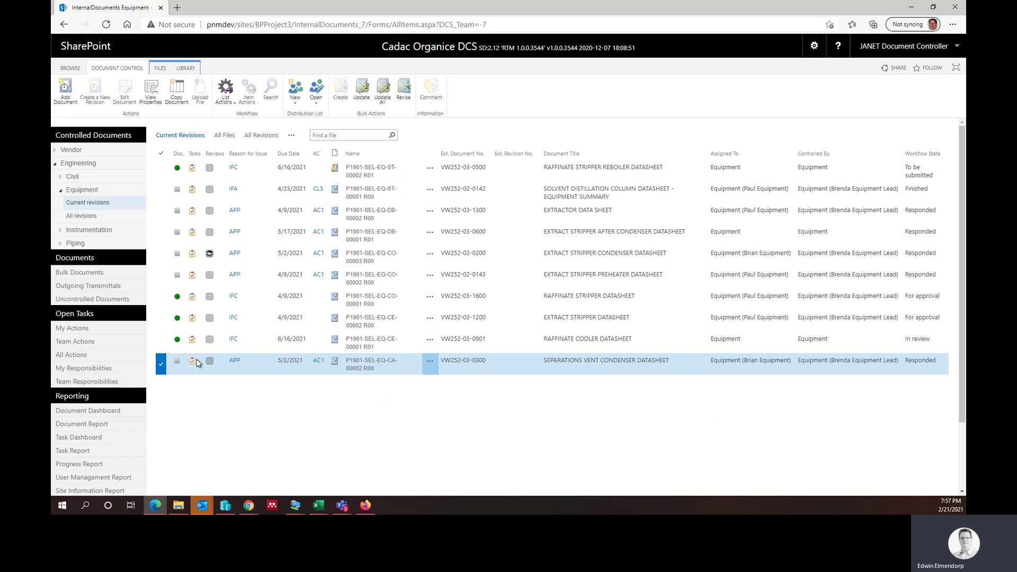
{"action": "left_click", "coordinate": [159, 366]}
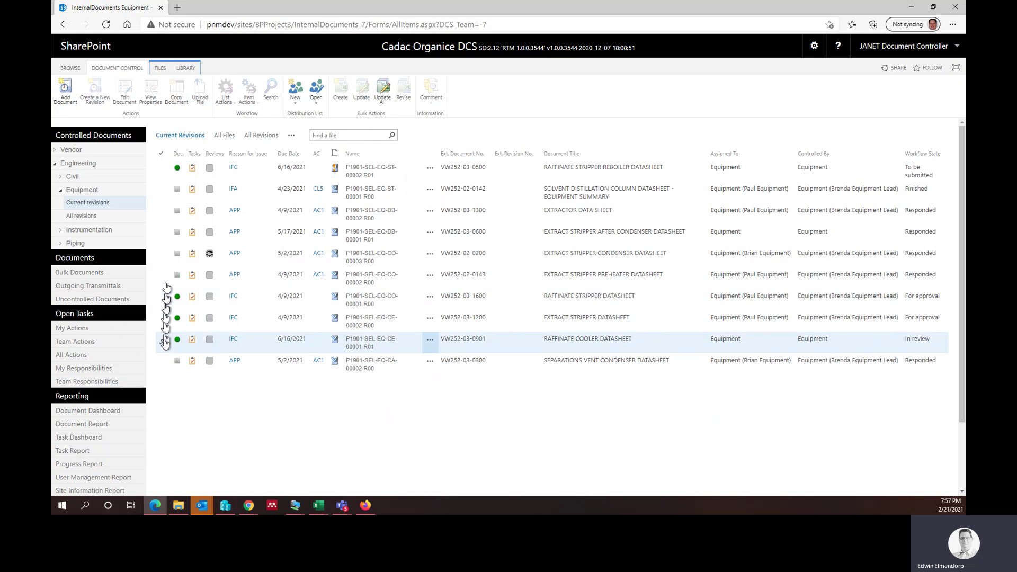
- View the properties of P1901-SEL-EQ-CE-00001 R01, examine its start, planned and forecast dates, then close them and deselect the document
{"action": "left_click", "coordinate": [162, 343]}
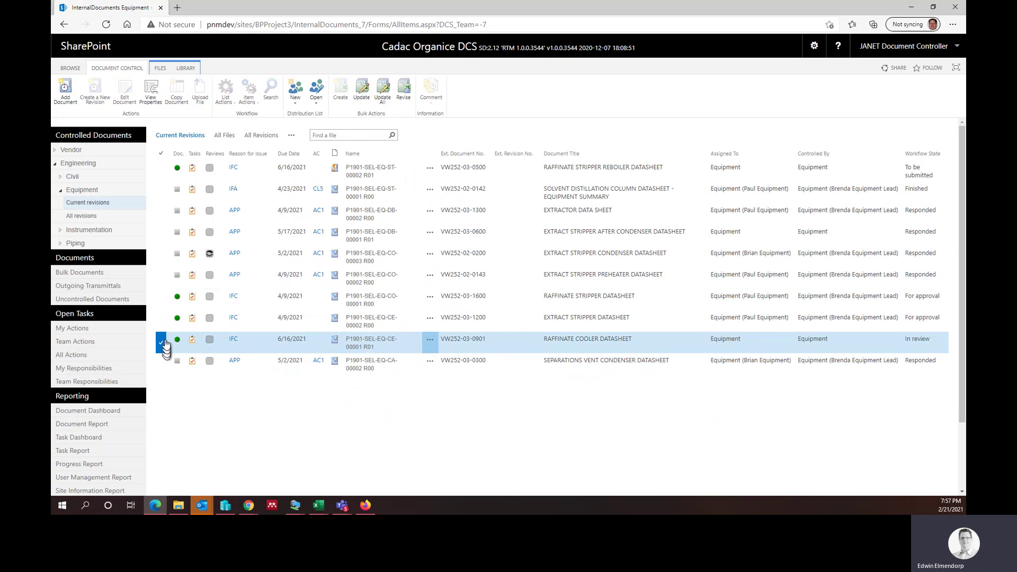
{"action": "left_click", "coordinate": [150, 91]}
{"action": "left_click_drag", "start_coordinate": [675, 151], "coordinate": [675, 268]}
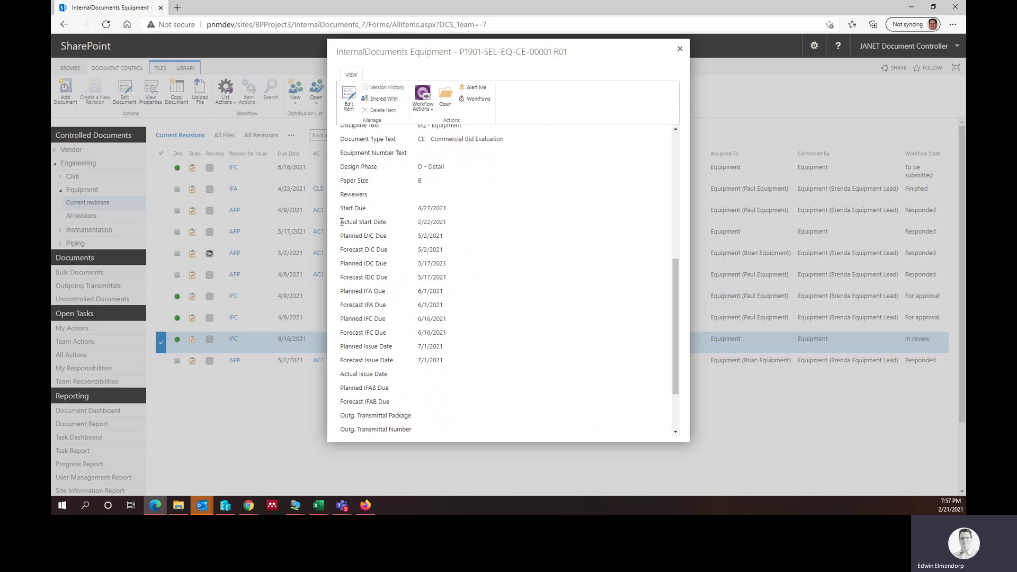
{"action": "left_click_drag", "start_coordinate": [342, 221], "coordinate": [389, 226]}
{"action": "left_click", "coordinate": [351, 208]}
{"action": "left_click_drag", "start_coordinate": [343, 222], "coordinate": [370, 250]}
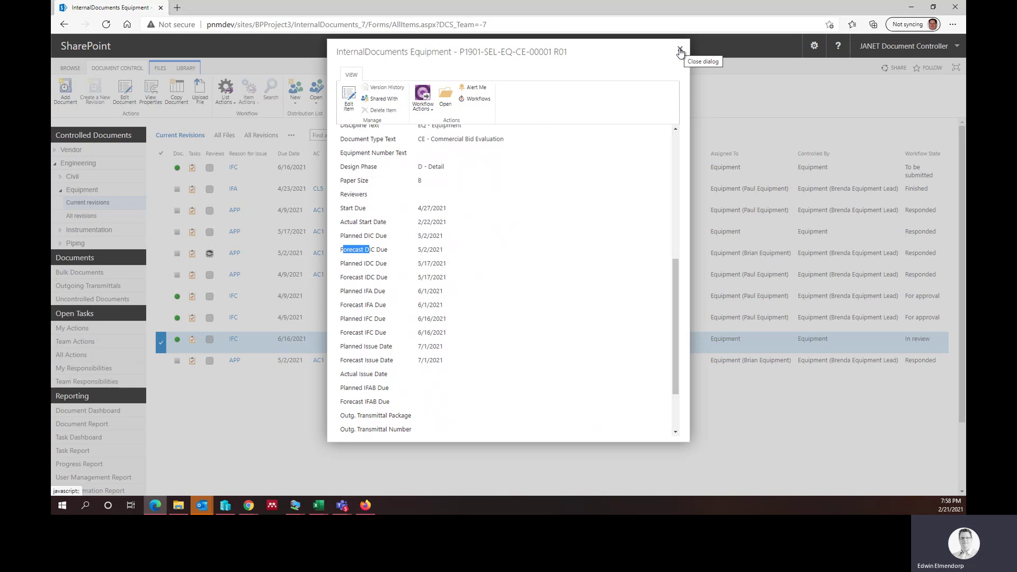
{"action": "left_click", "coordinate": [376, 249]}
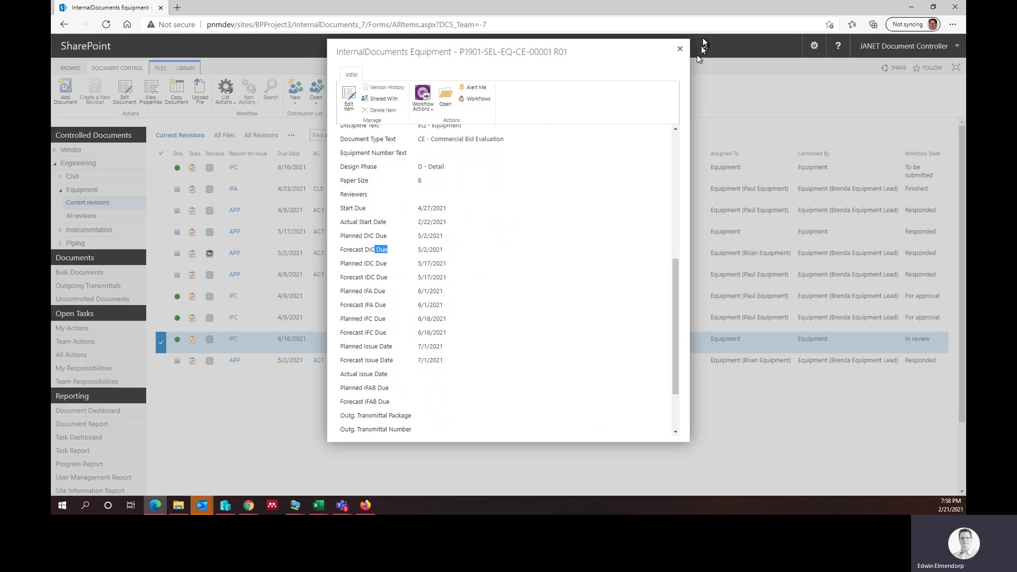
{"action": "left_click", "coordinate": [680, 49]}
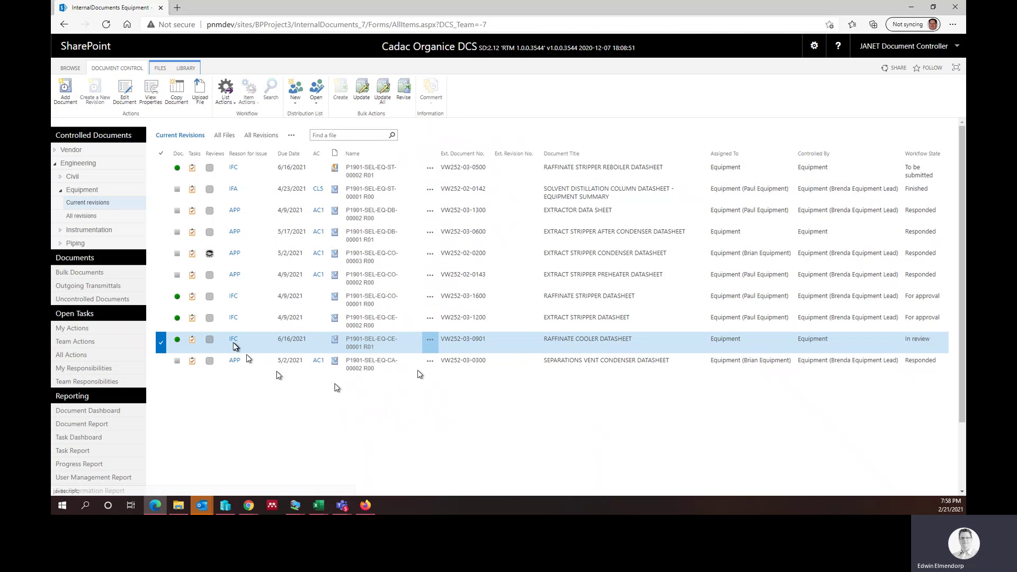
{"action": "left_click", "coordinate": [162, 342]}
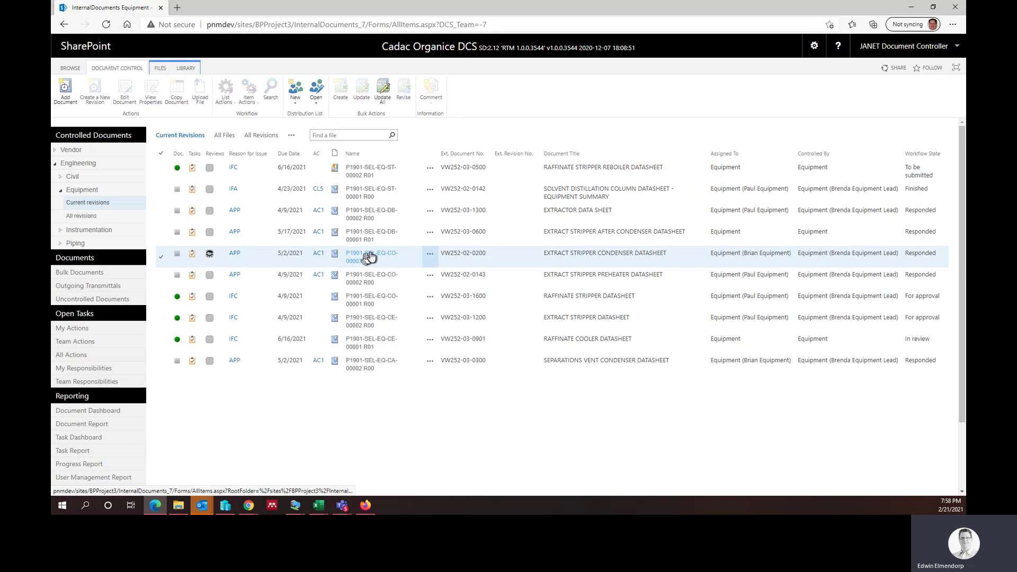
- Check the review indicator of the extract stripper condenser datasheet in the current revisions
{"action": "left_click", "coordinate": [211, 256]}
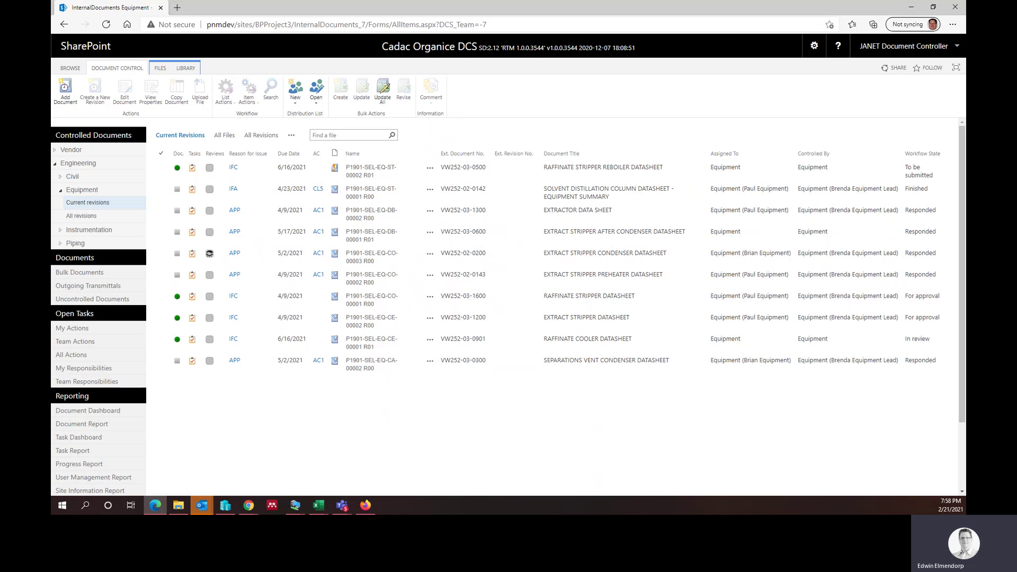